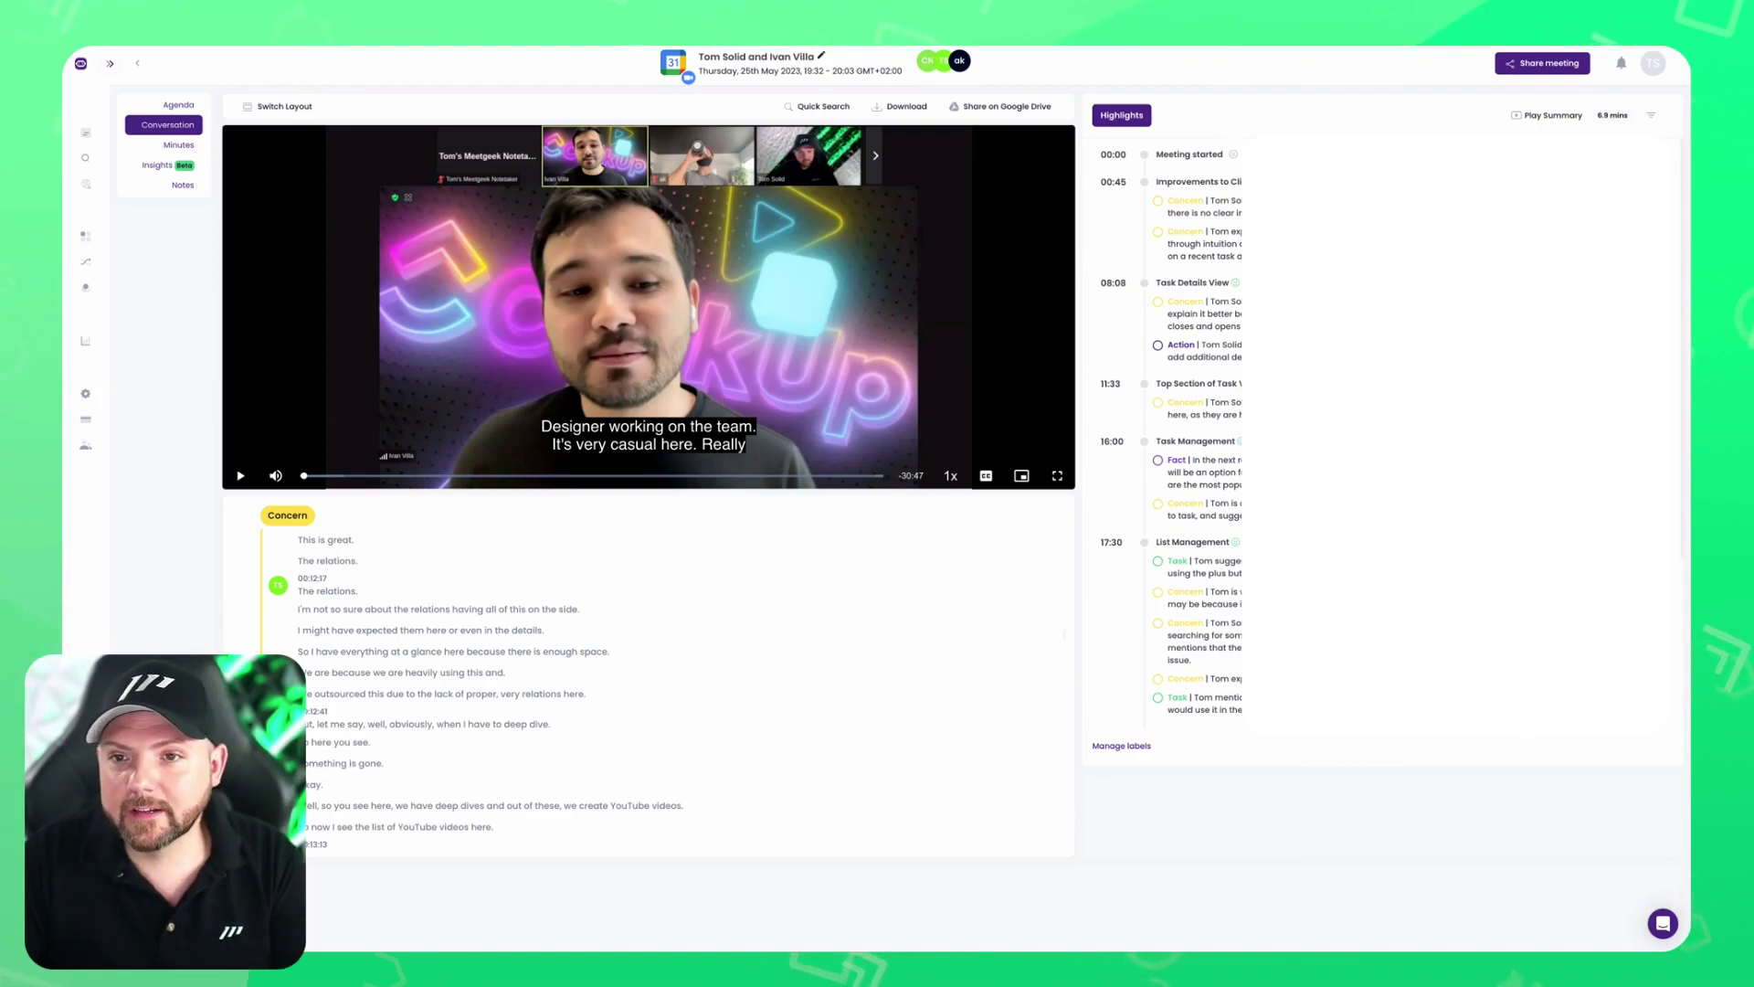
- Jump the transcript through the concern highlights, ending on the 00:18:17 List Management task
{"action": "left_click", "coordinate": [1179, 209]}
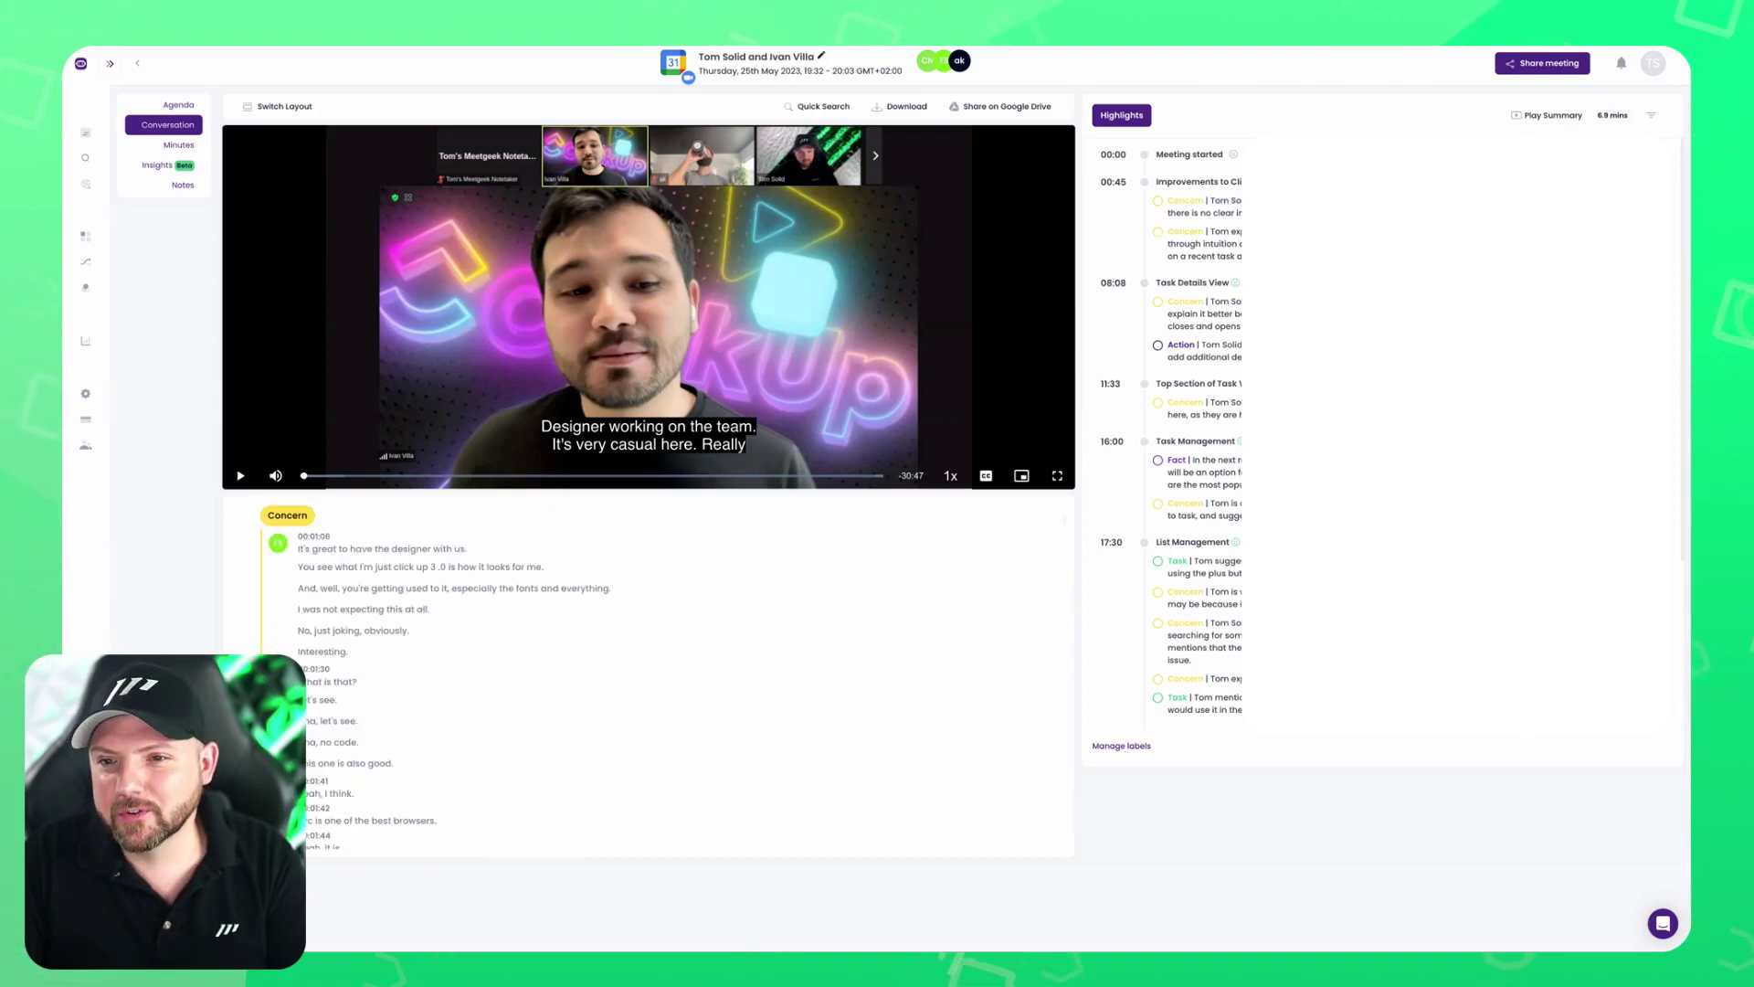
{"action": "left_click", "coordinate": [1204, 313]}
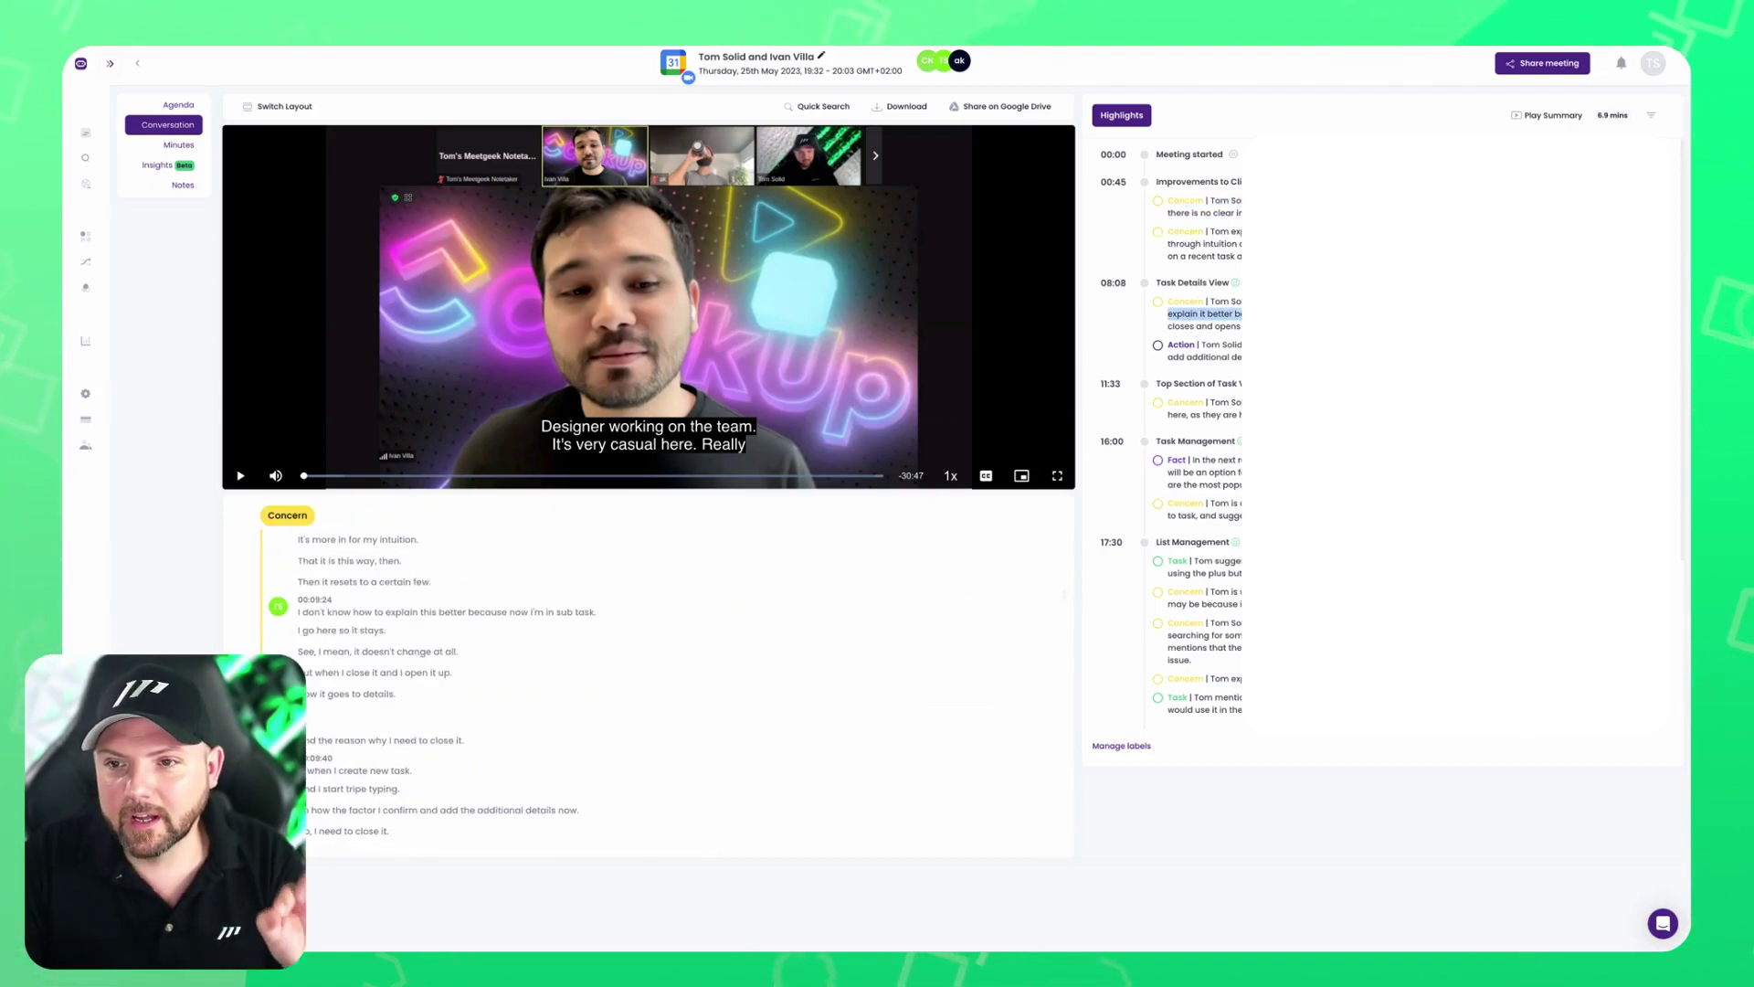
{"action": "scroll", "coordinate": [1187, 429], "scroll_direction": "down", "scroll_amount": 3}
{"action": "scroll", "coordinate": [1111, 443], "scroll_direction": "up", "scroll_amount": 1}
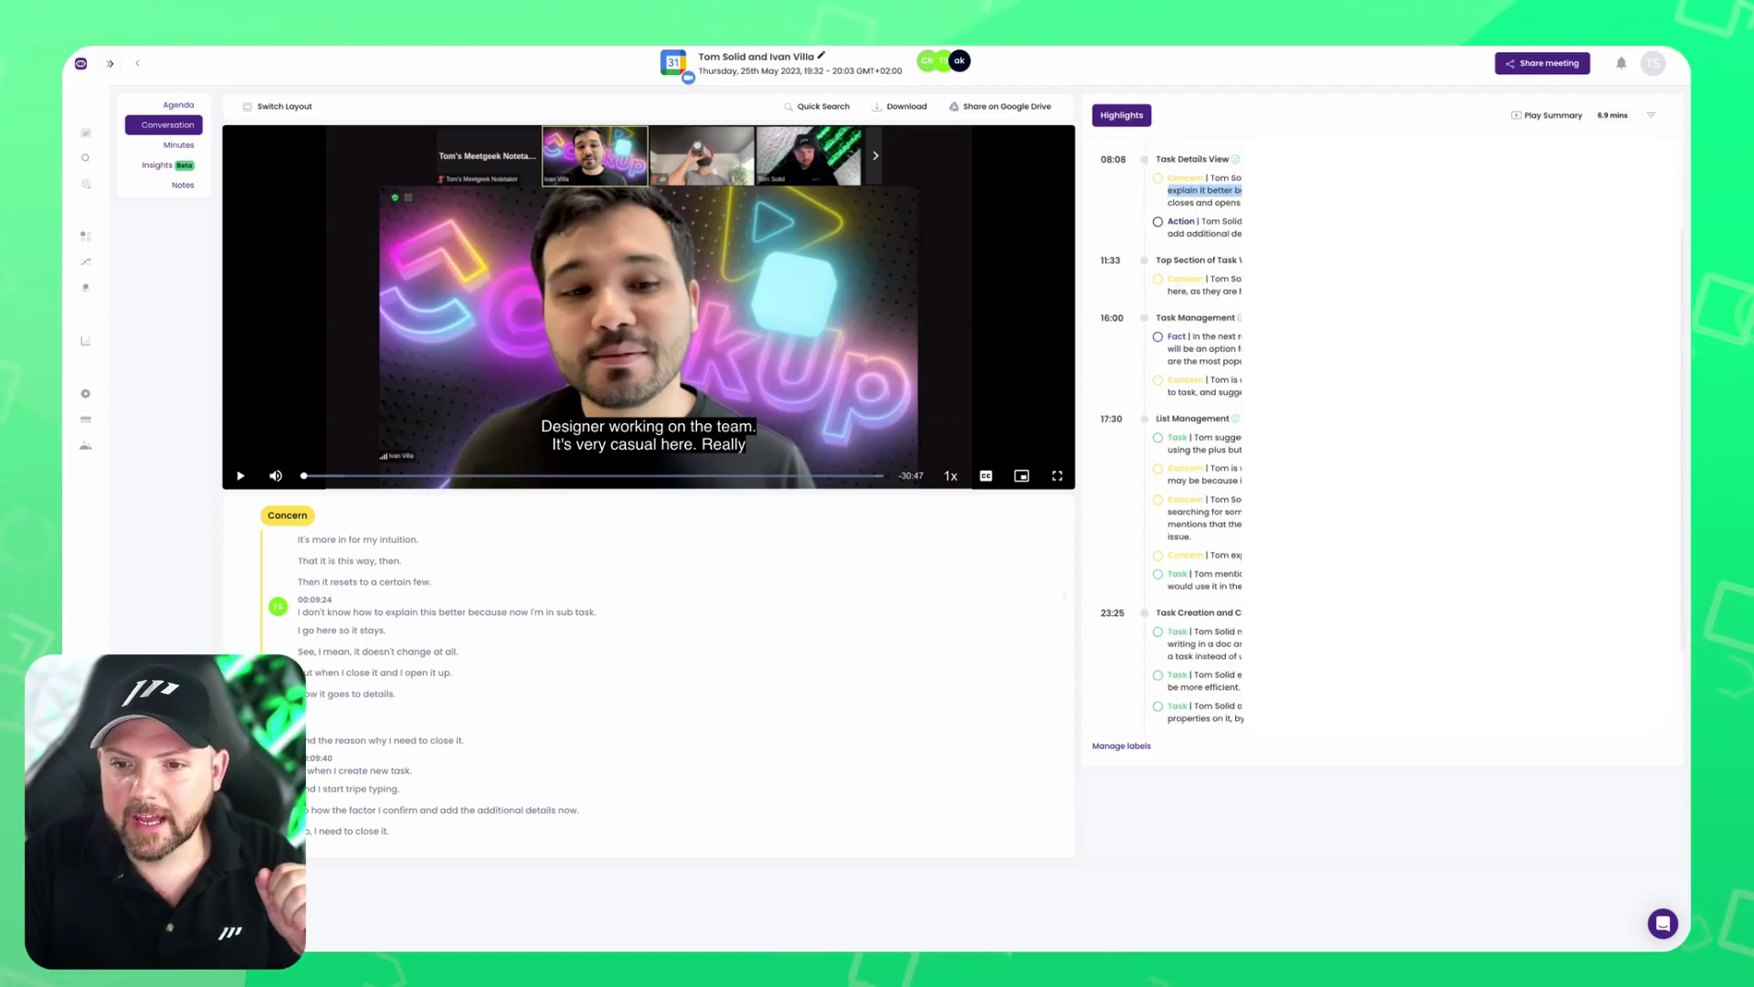
{"action": "left_click", "coordinate": [1179, 457]}
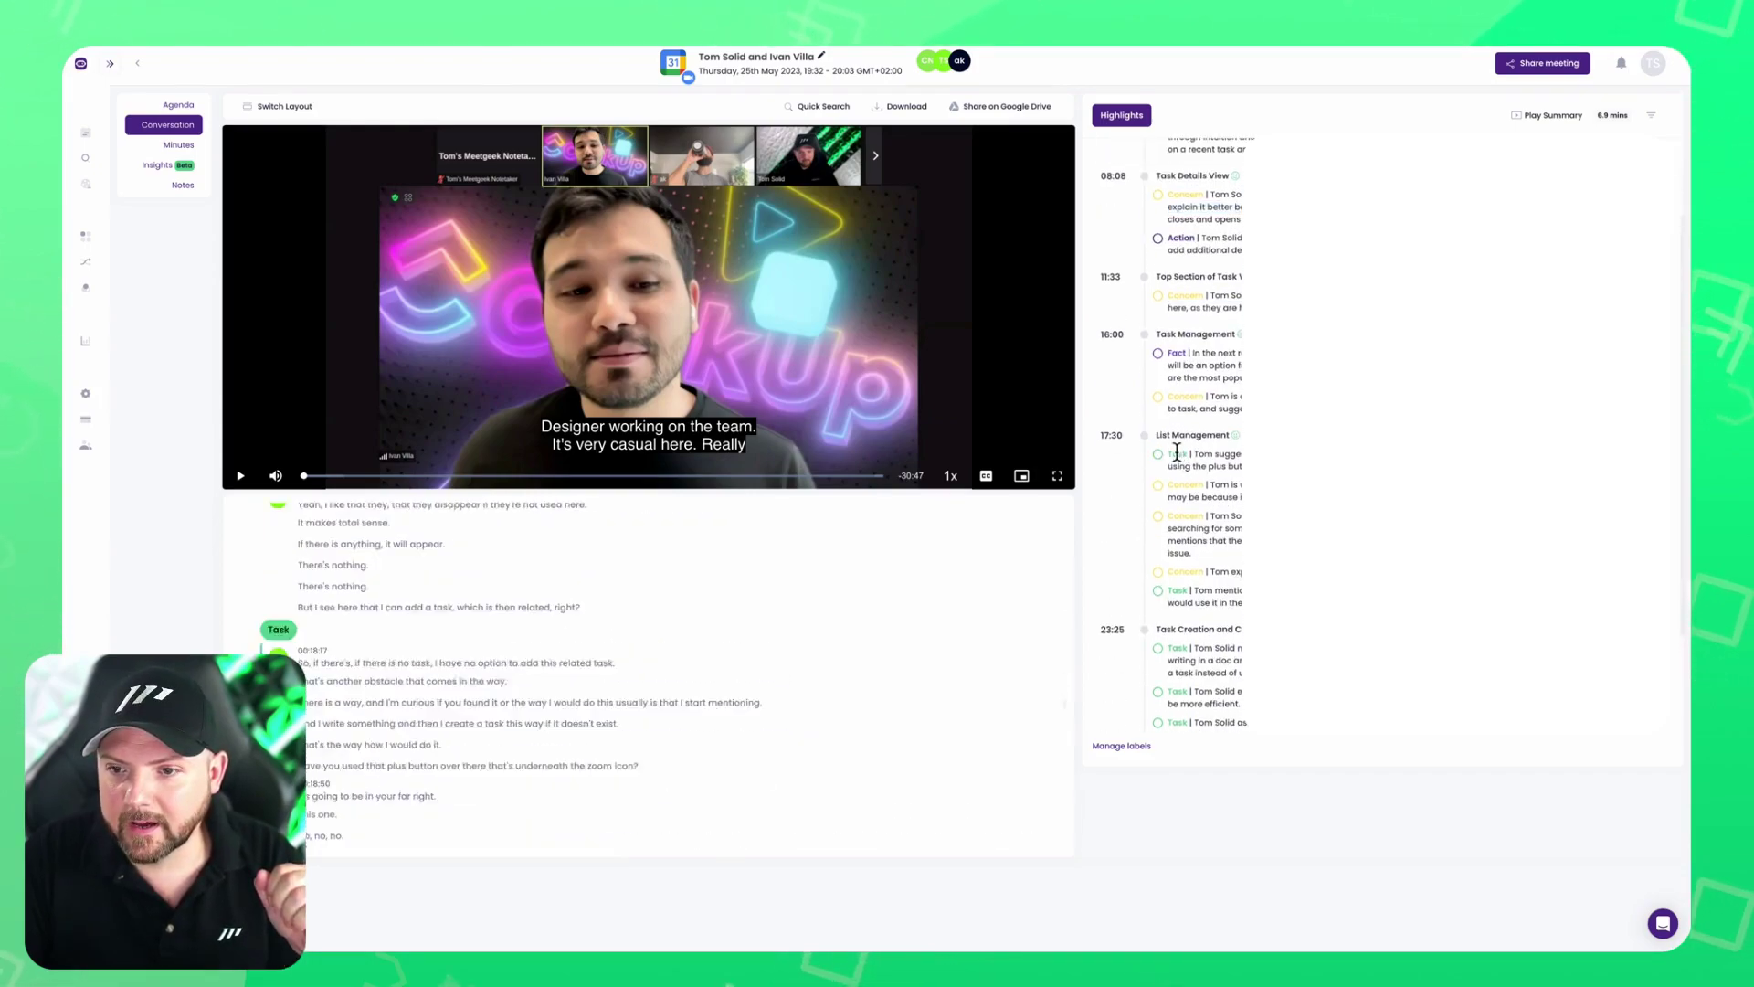
{"action": "scroll", "coordinate": [1179, 457], "scroll_direction": "down", "scroll_amount": 3}
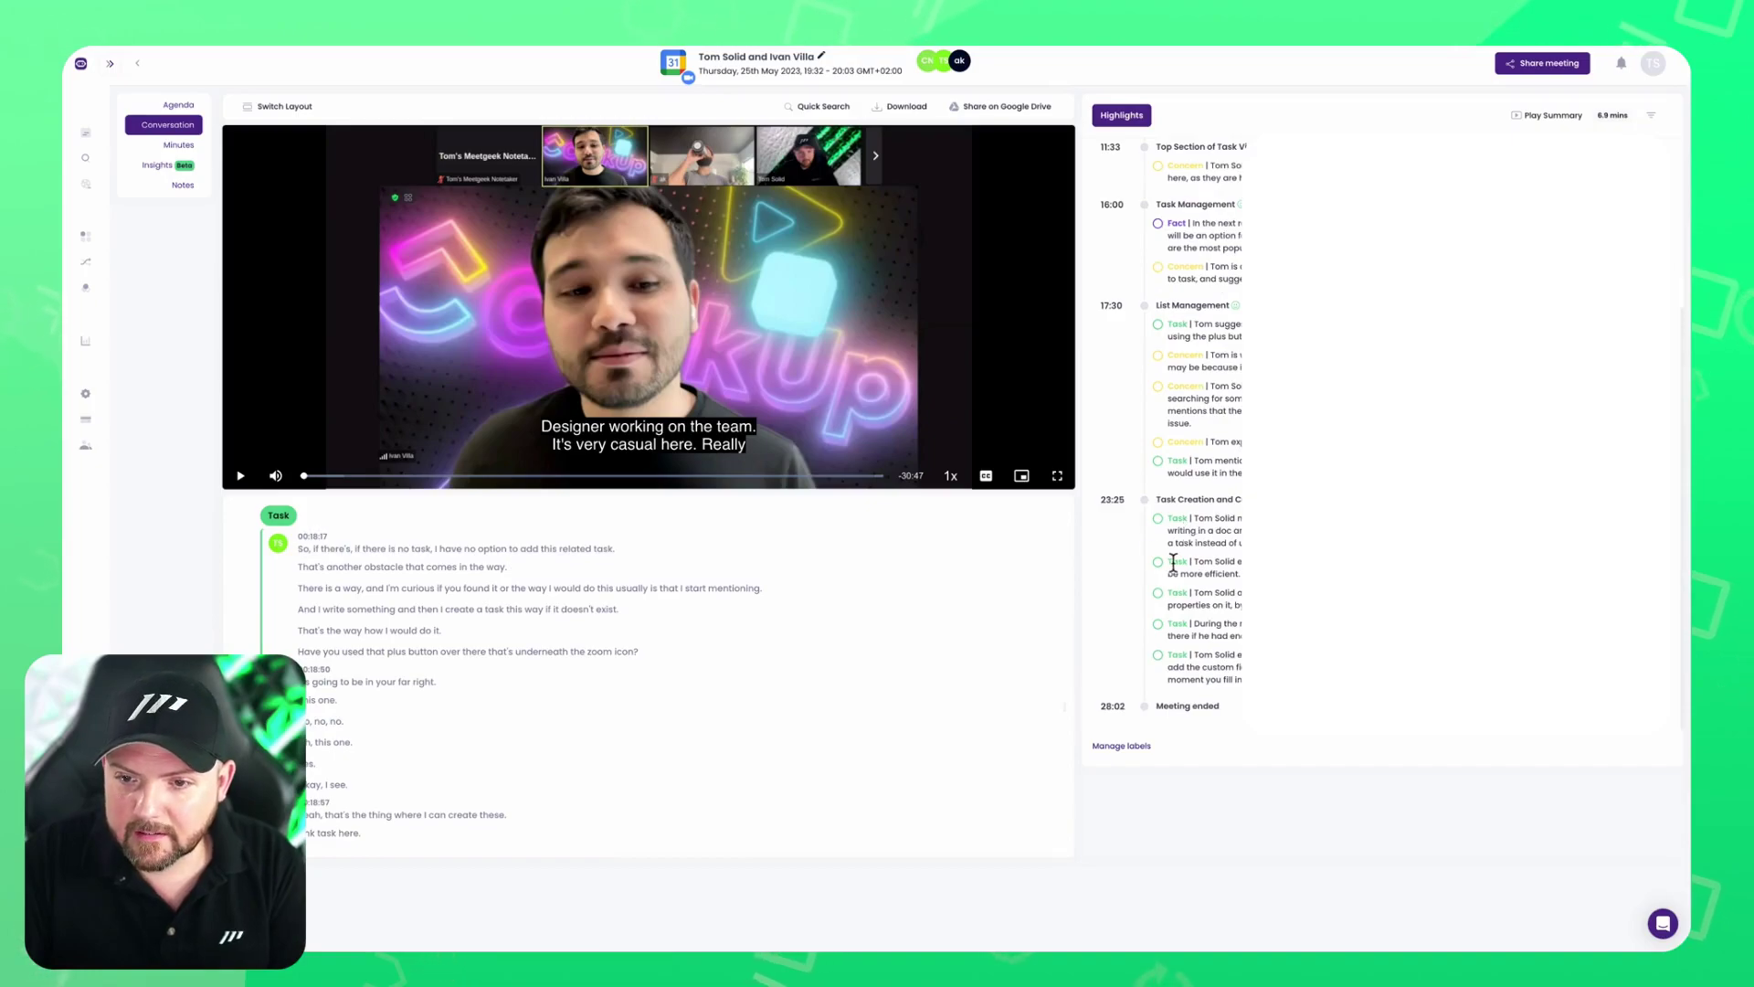
{"action": "scroll", "coordinate": [1221, 592], "scroll_direction": "up", "scroll_amount": 5}
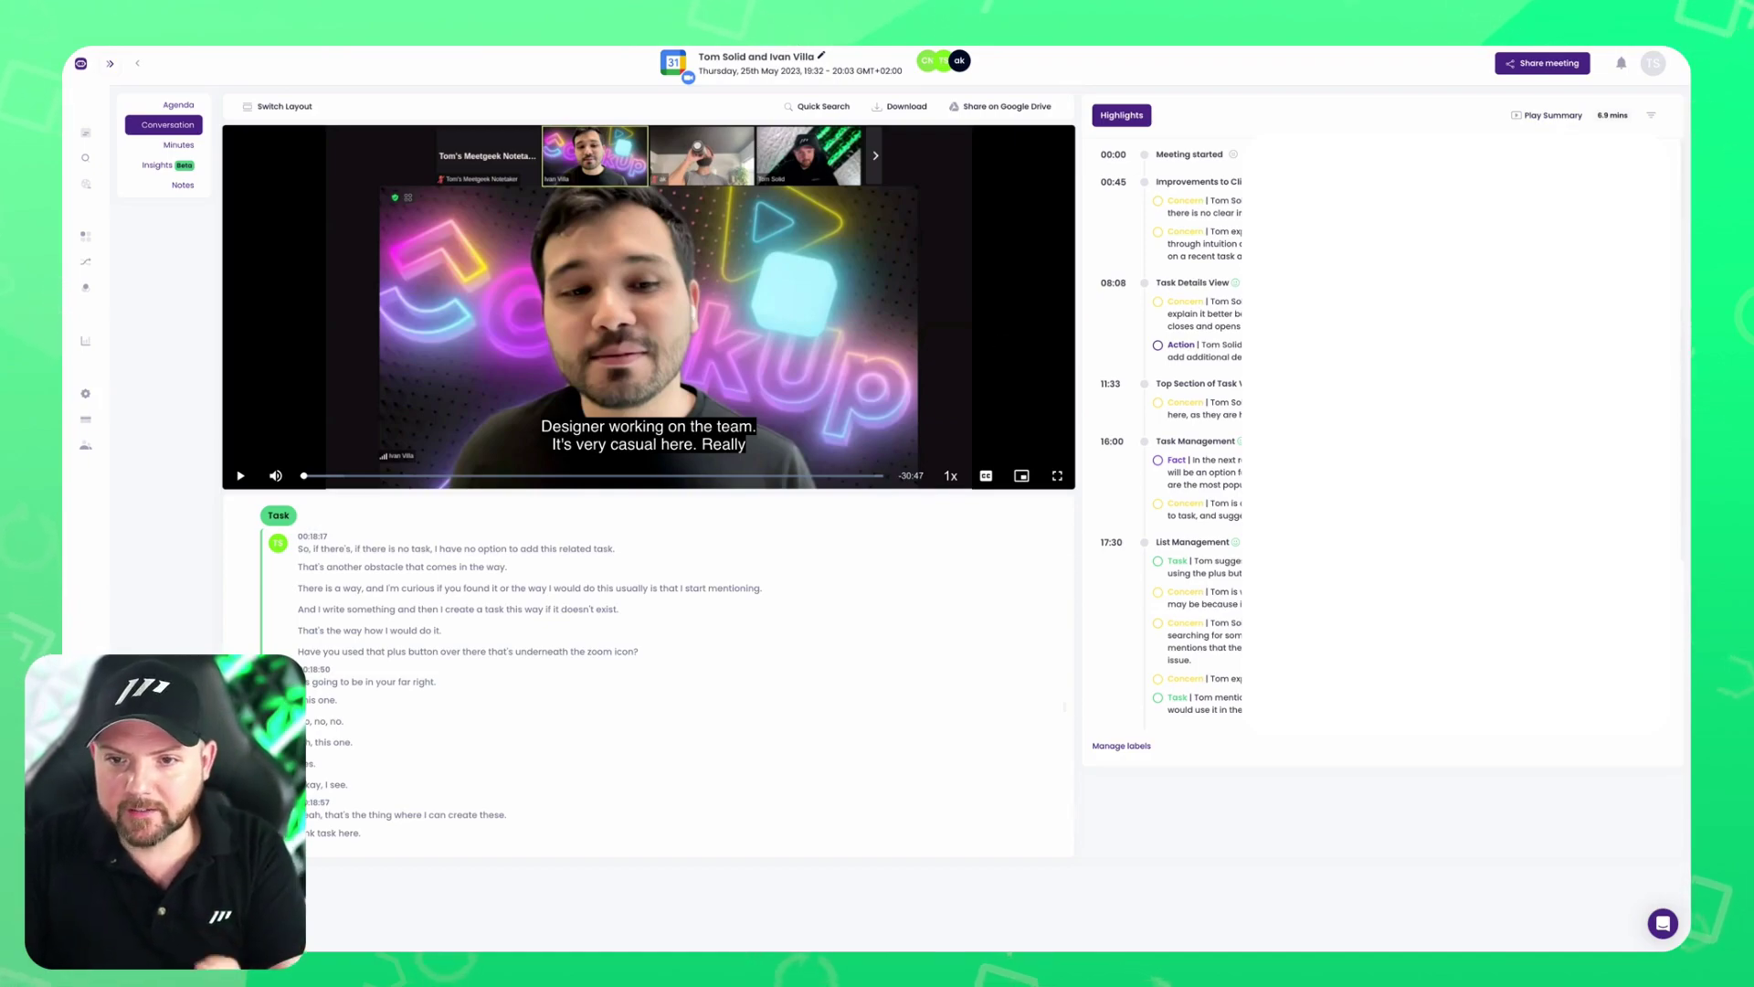
- Jump to the Top Section of Task View and List Management concerns, then play and pause the recording
{"action": "left_click", "coordinate": [1185, 403]}
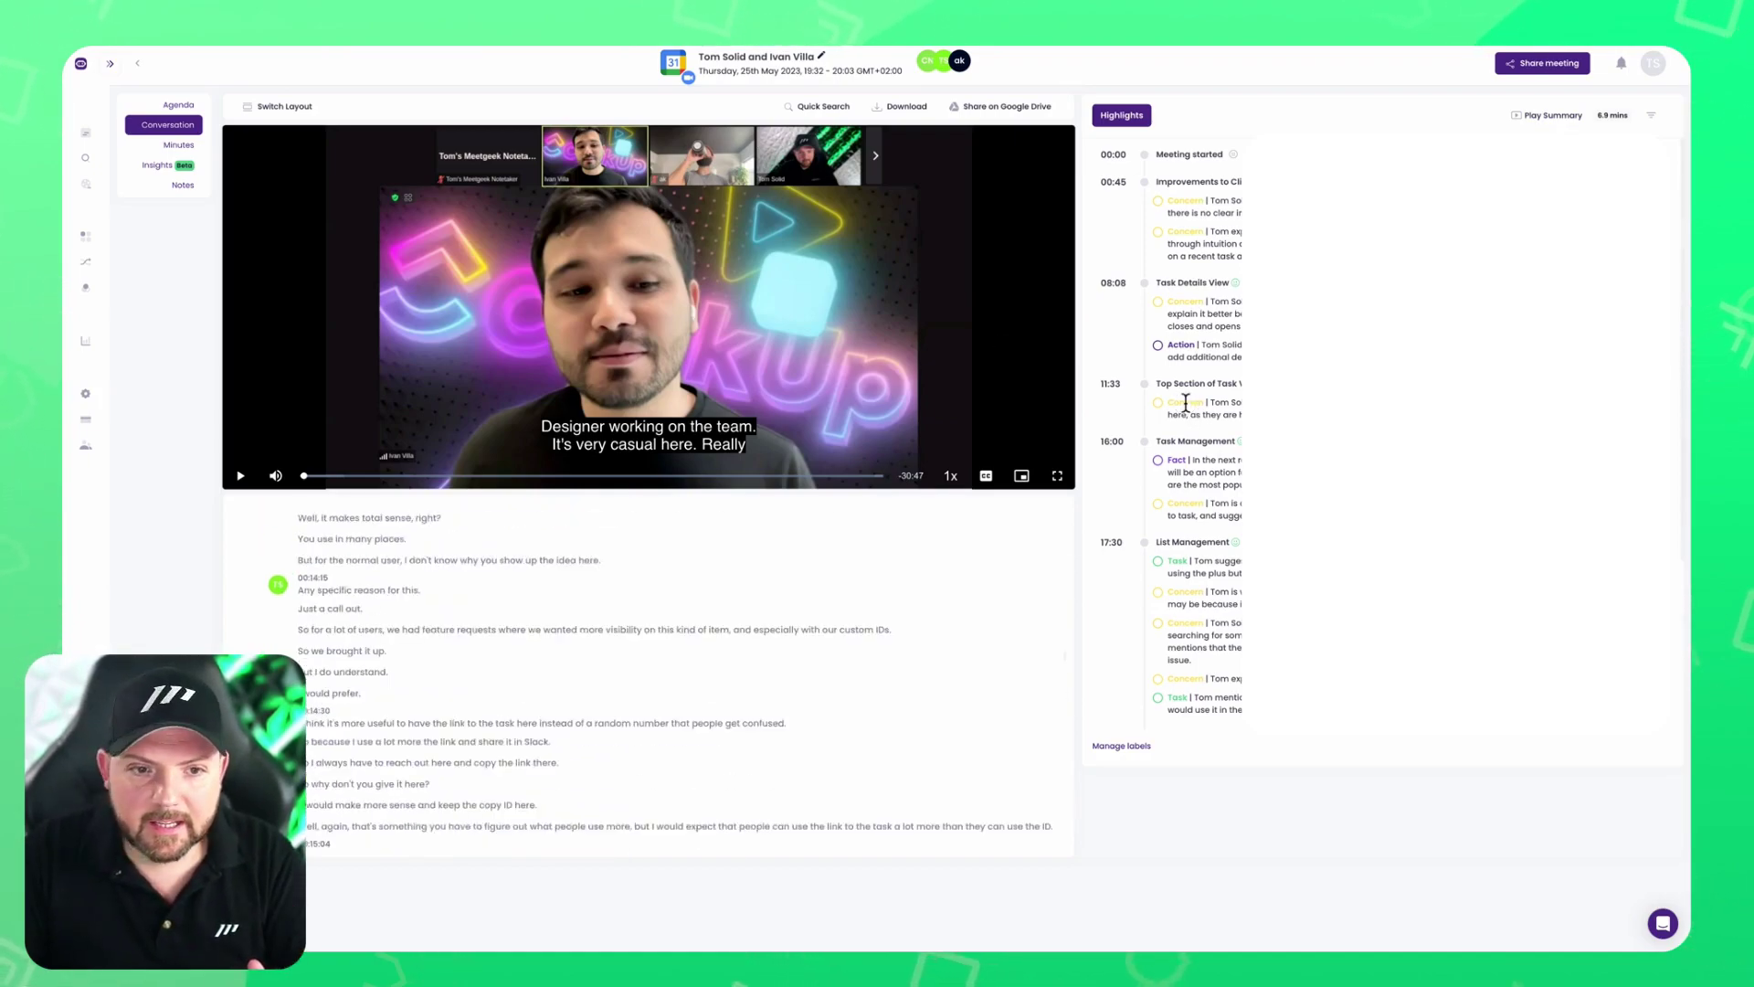
{"action": "left_click", "coordinate": [1198, 601]}
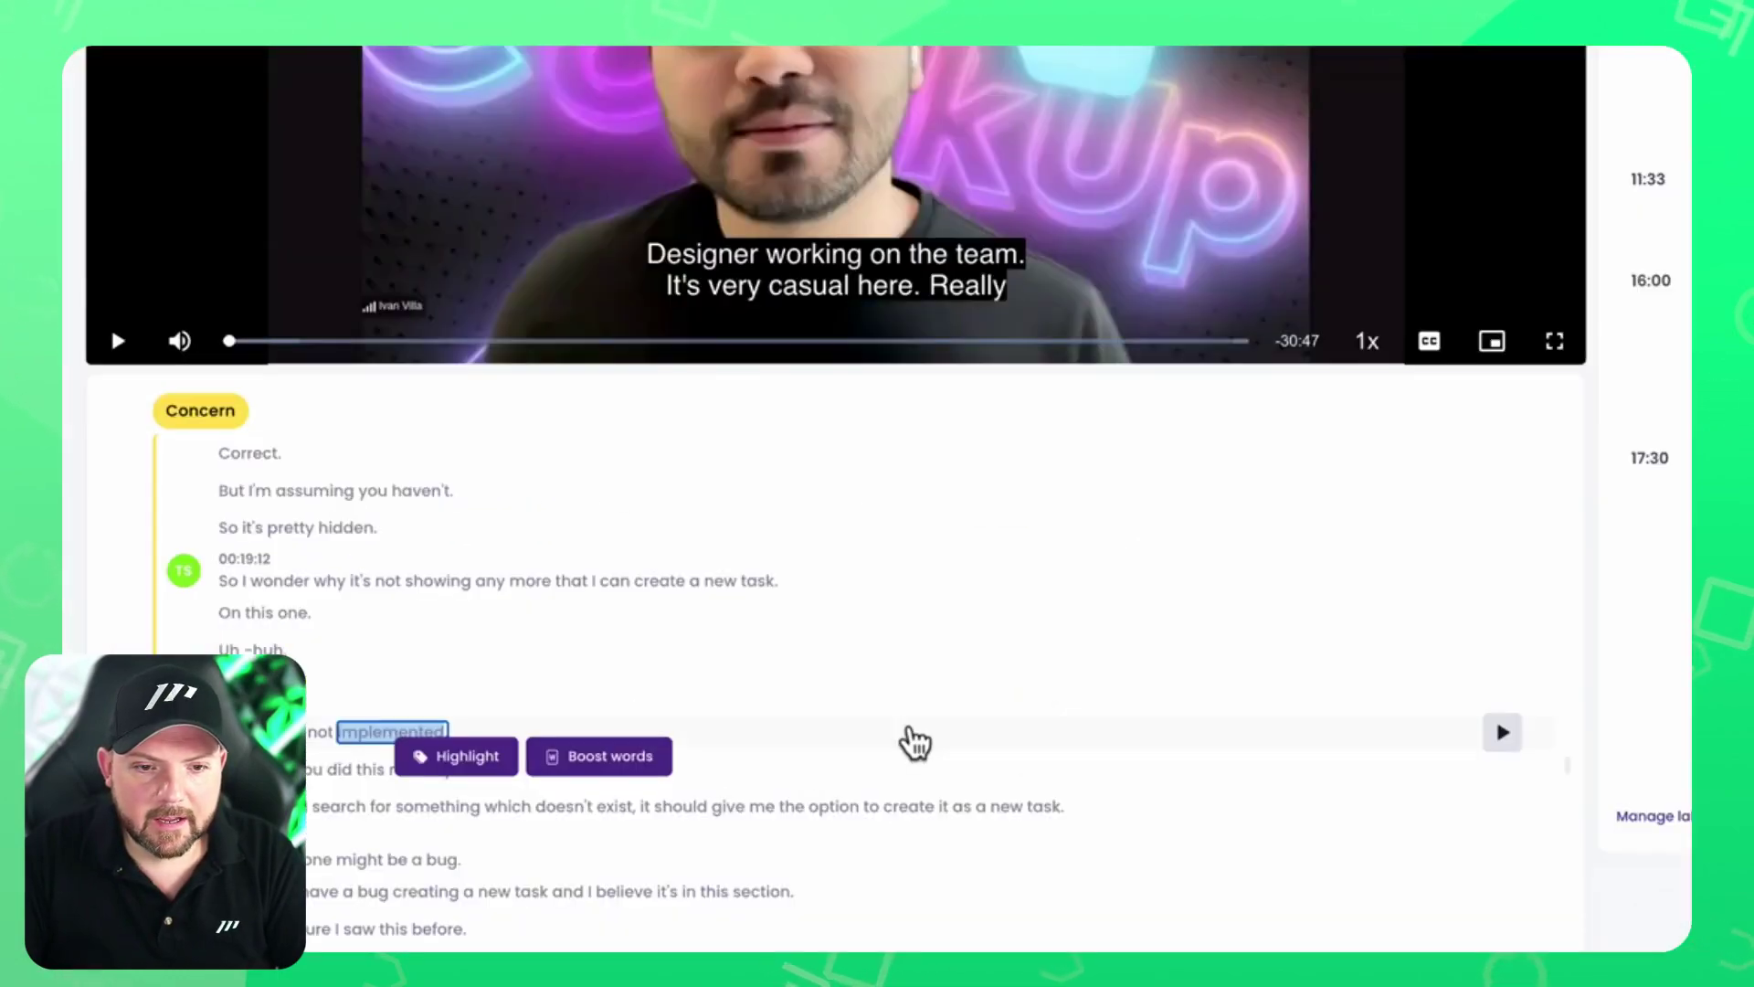
{"action": "left_click", "coordinate": [1028, 700]}
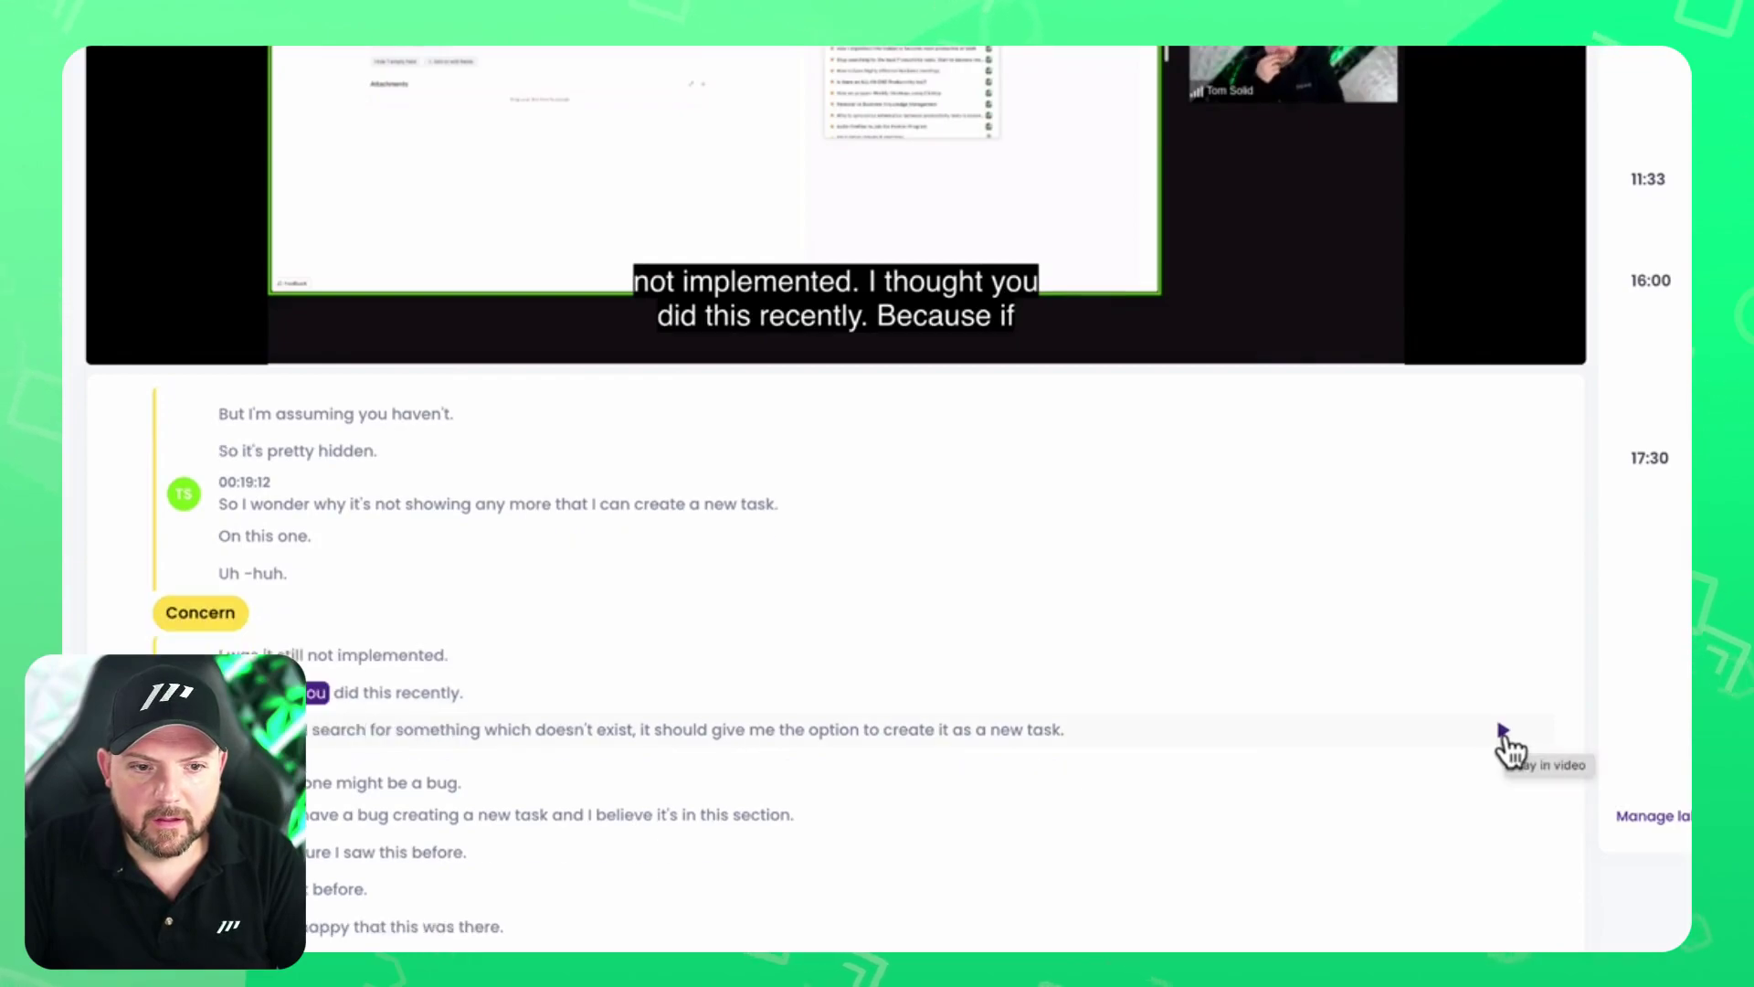
{"action": "left_click", "coordinate": [903, 141]}
- Play the recording from the 'This is great. The relations.' concern line
{"action": "scroll", "coordinate": [768, 478], "scroll_direction": "up", "scroll_amount": 5}
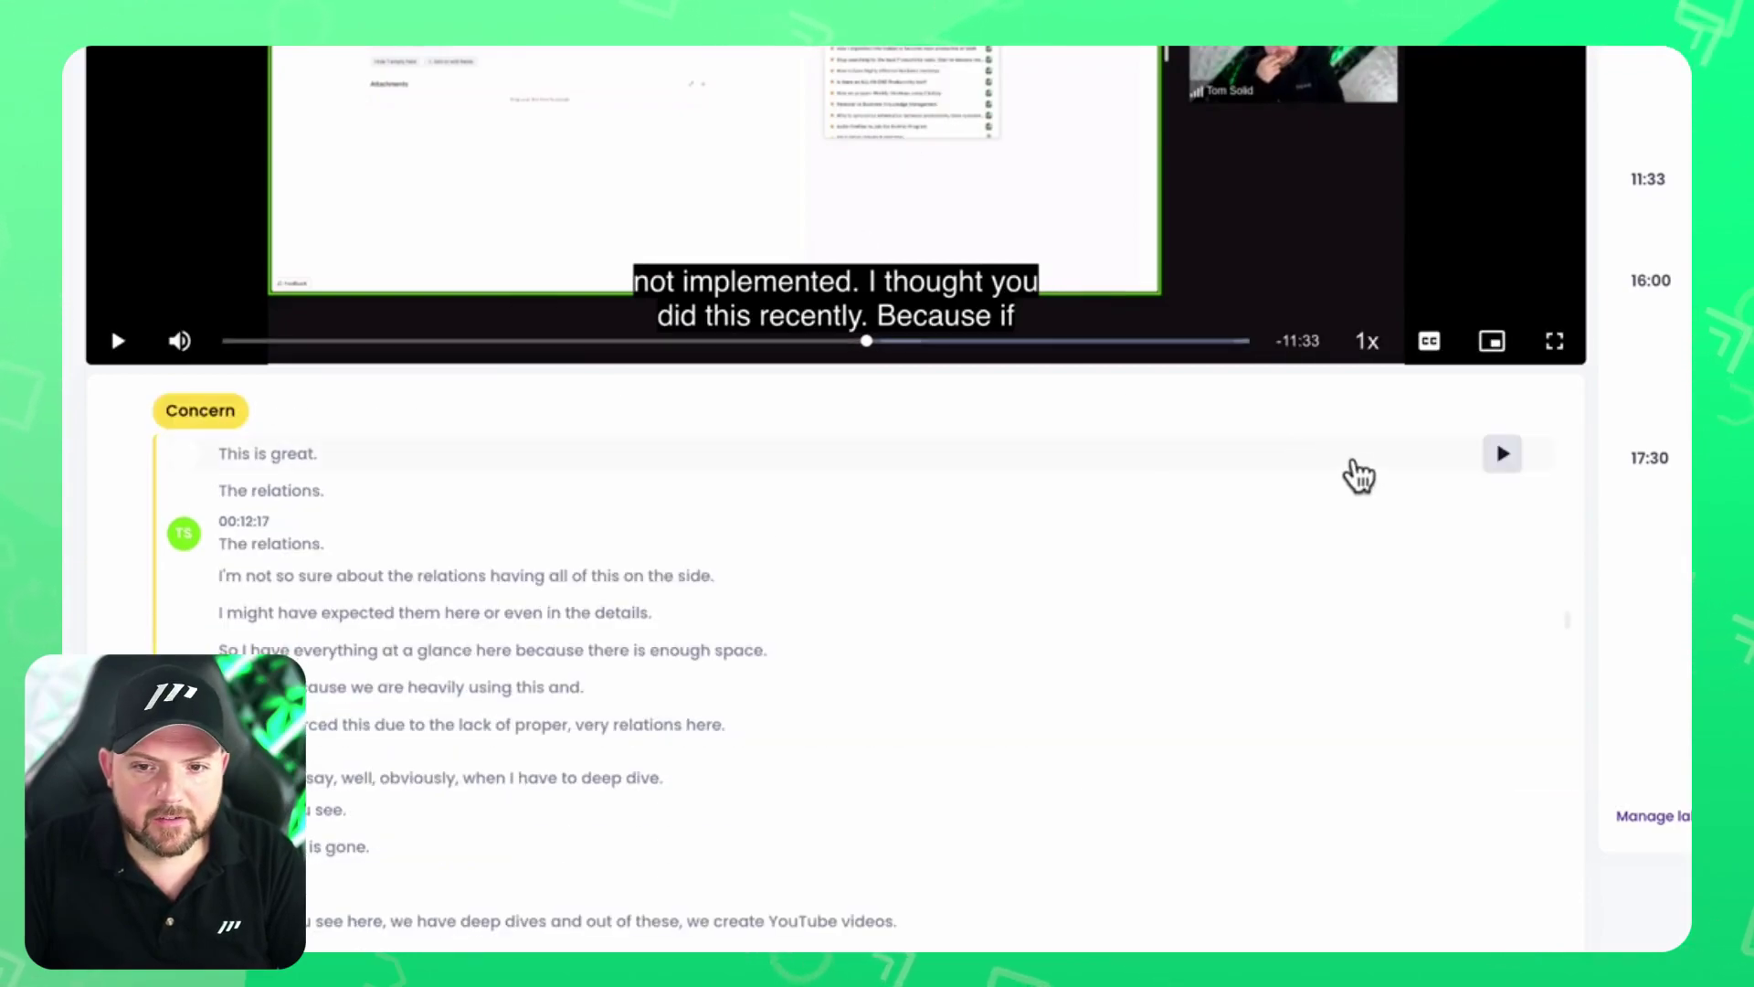
{"action": "scroll", "coordinate": [1506, 457], "scroll_direction": "up", "scroll_amount": 3}
{"action": "left_click", "coordinate": [1166, 583]}
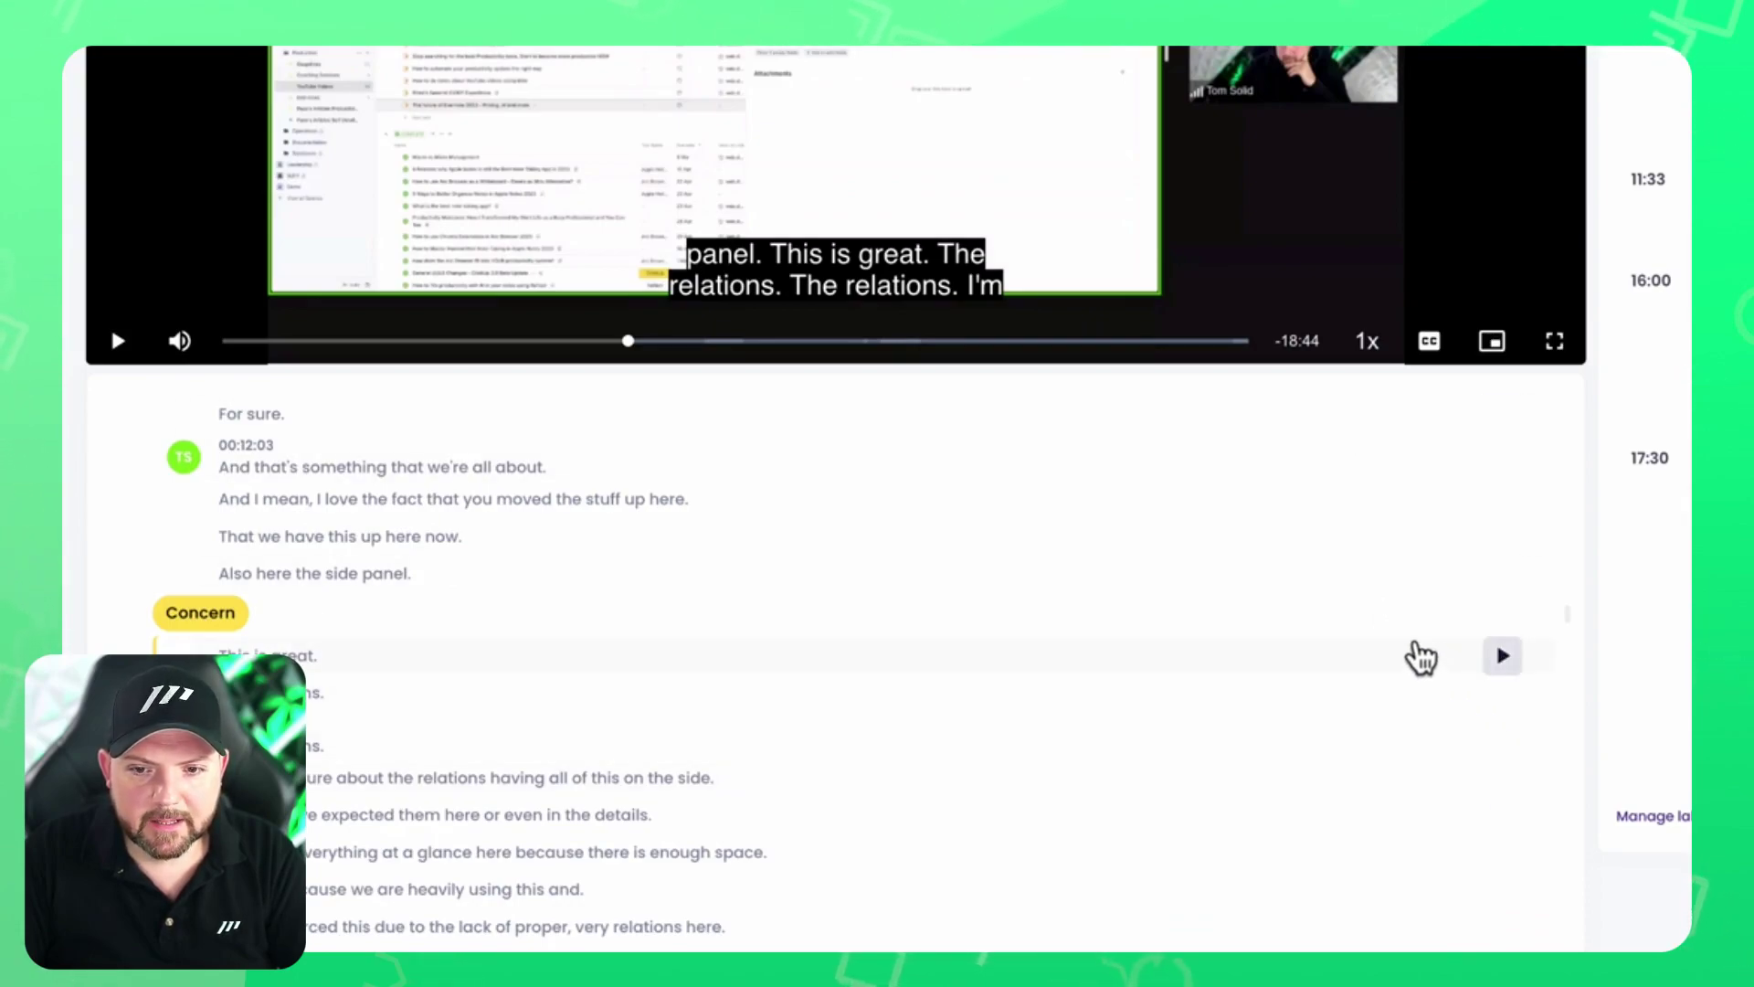
{"action": "mouse_move", "coordinate": [1415, 627]}
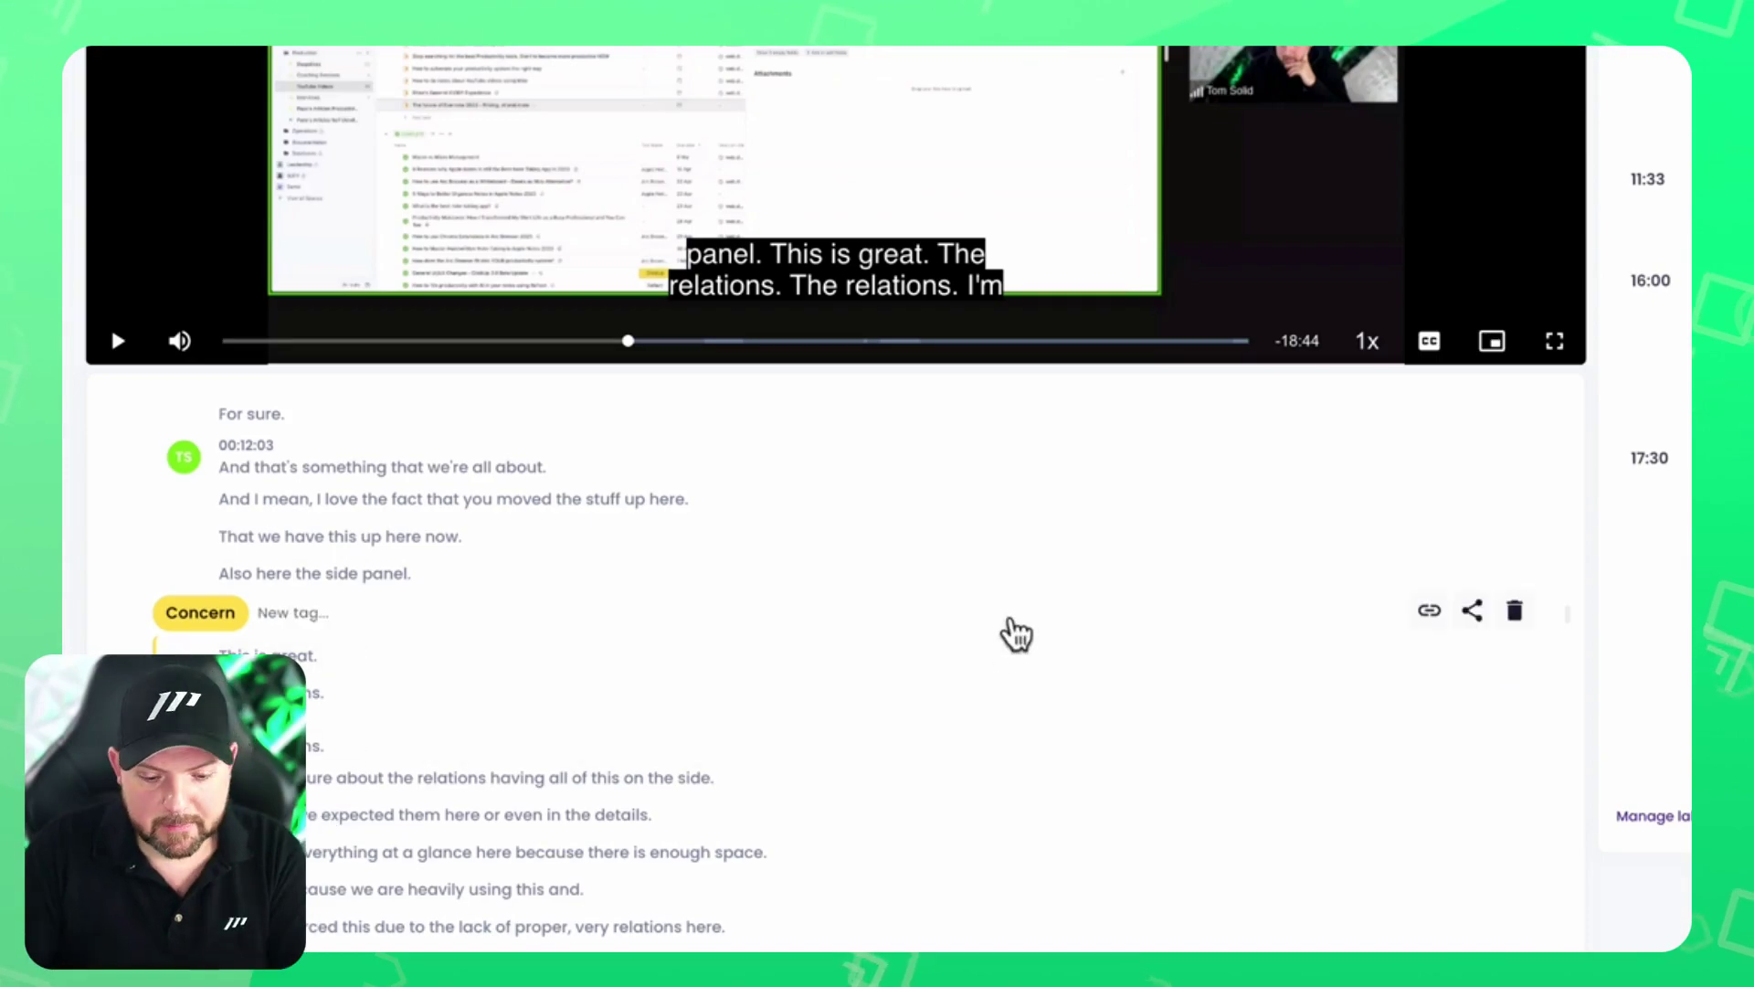
- Open a new browser window, then return to the top of the meeting page
{"action": "key", "text": "super+n"}
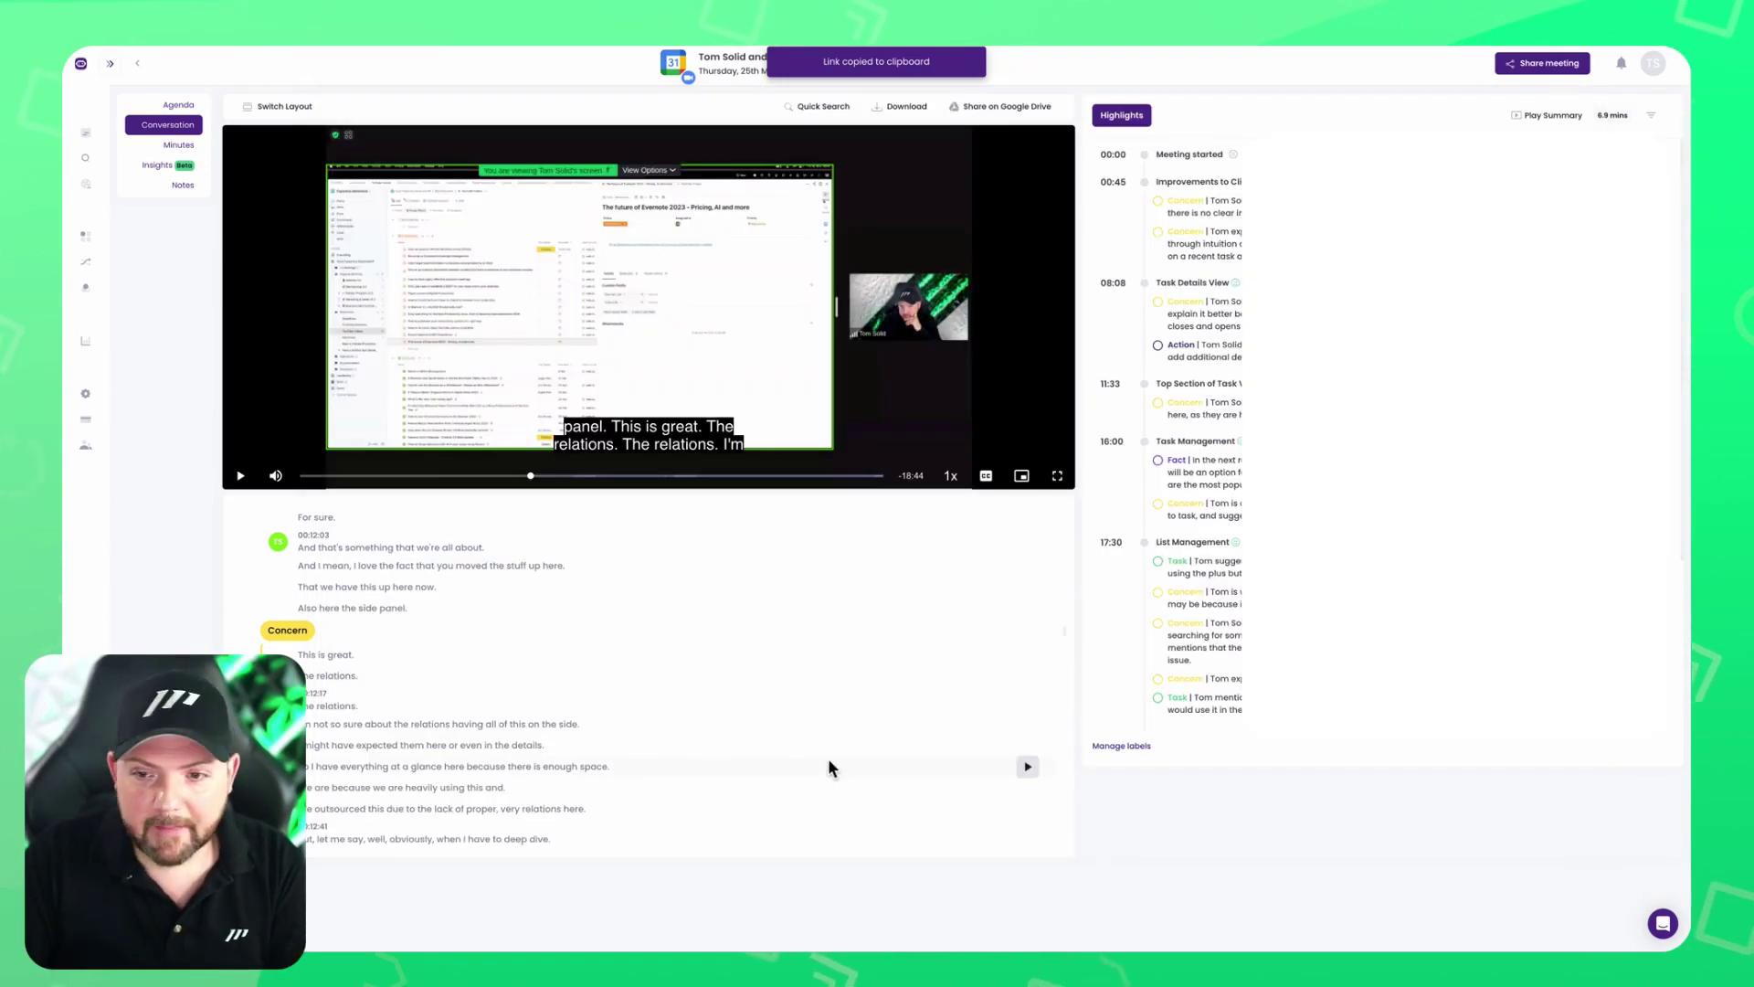
{"action": "scroll", "coordinate": [804, 722], "scroll_direction": "up", "scroll_amount": 8}
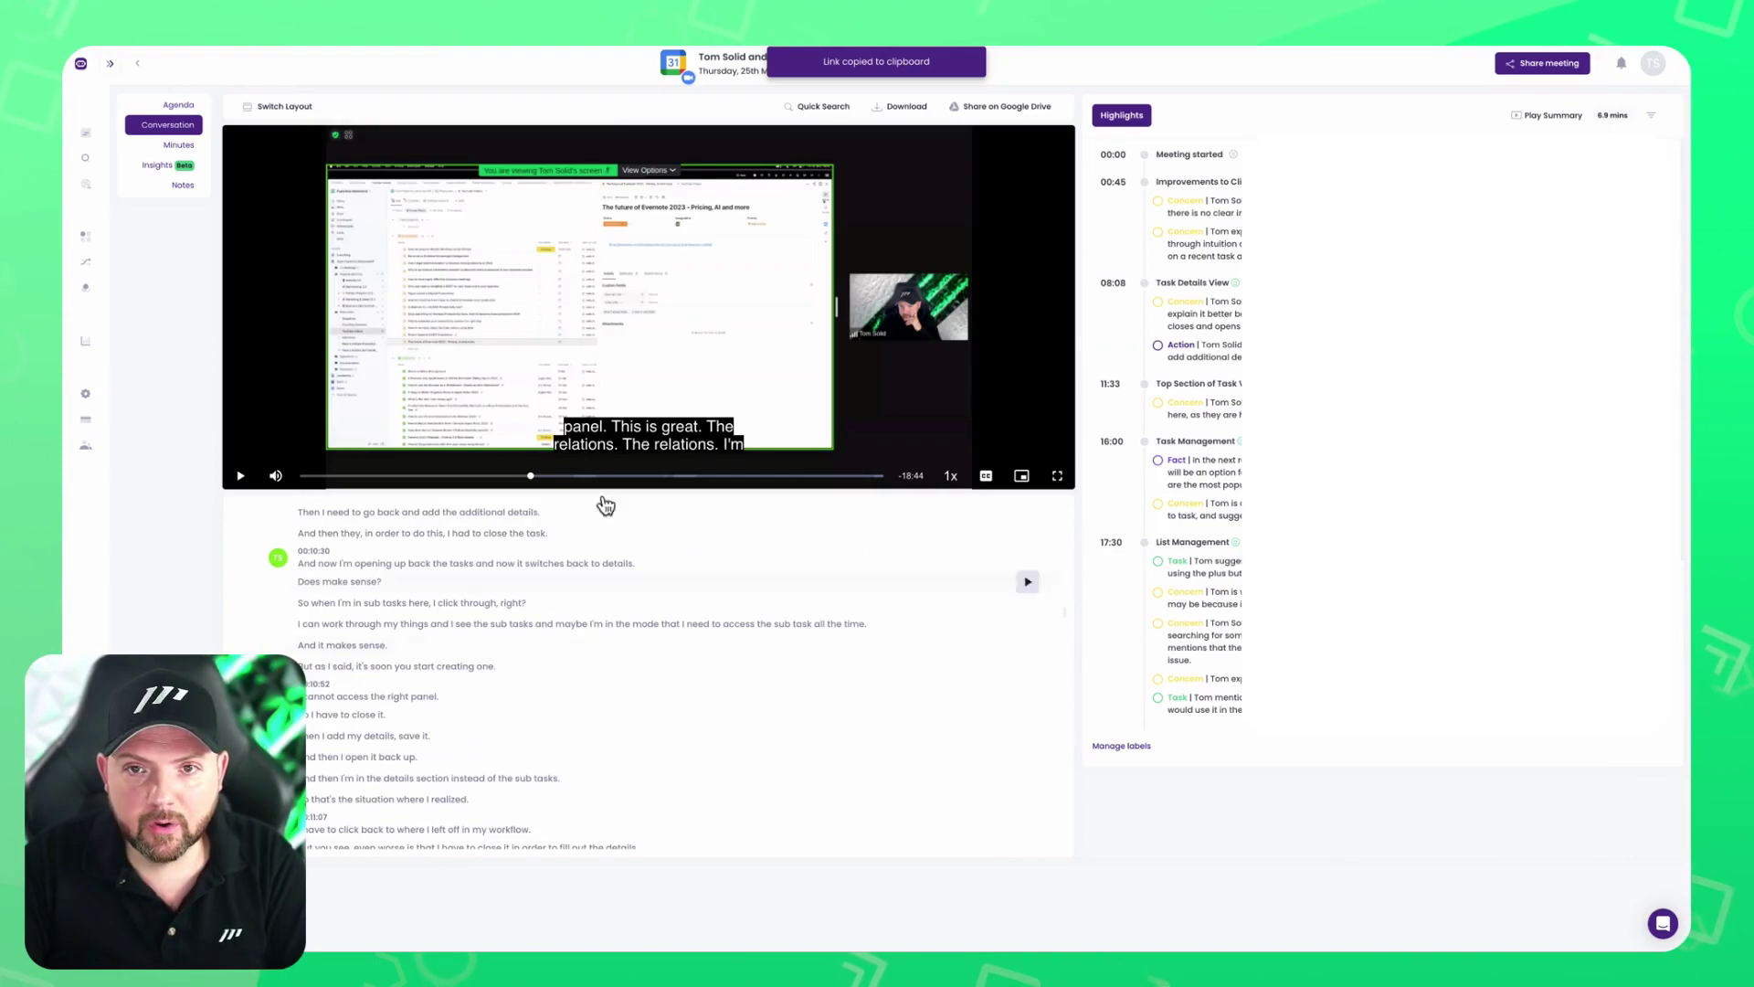
- Quick-search the transcript for 'task' and step to the next match
{"action": "left_click", "coordinate": [823, 107]}
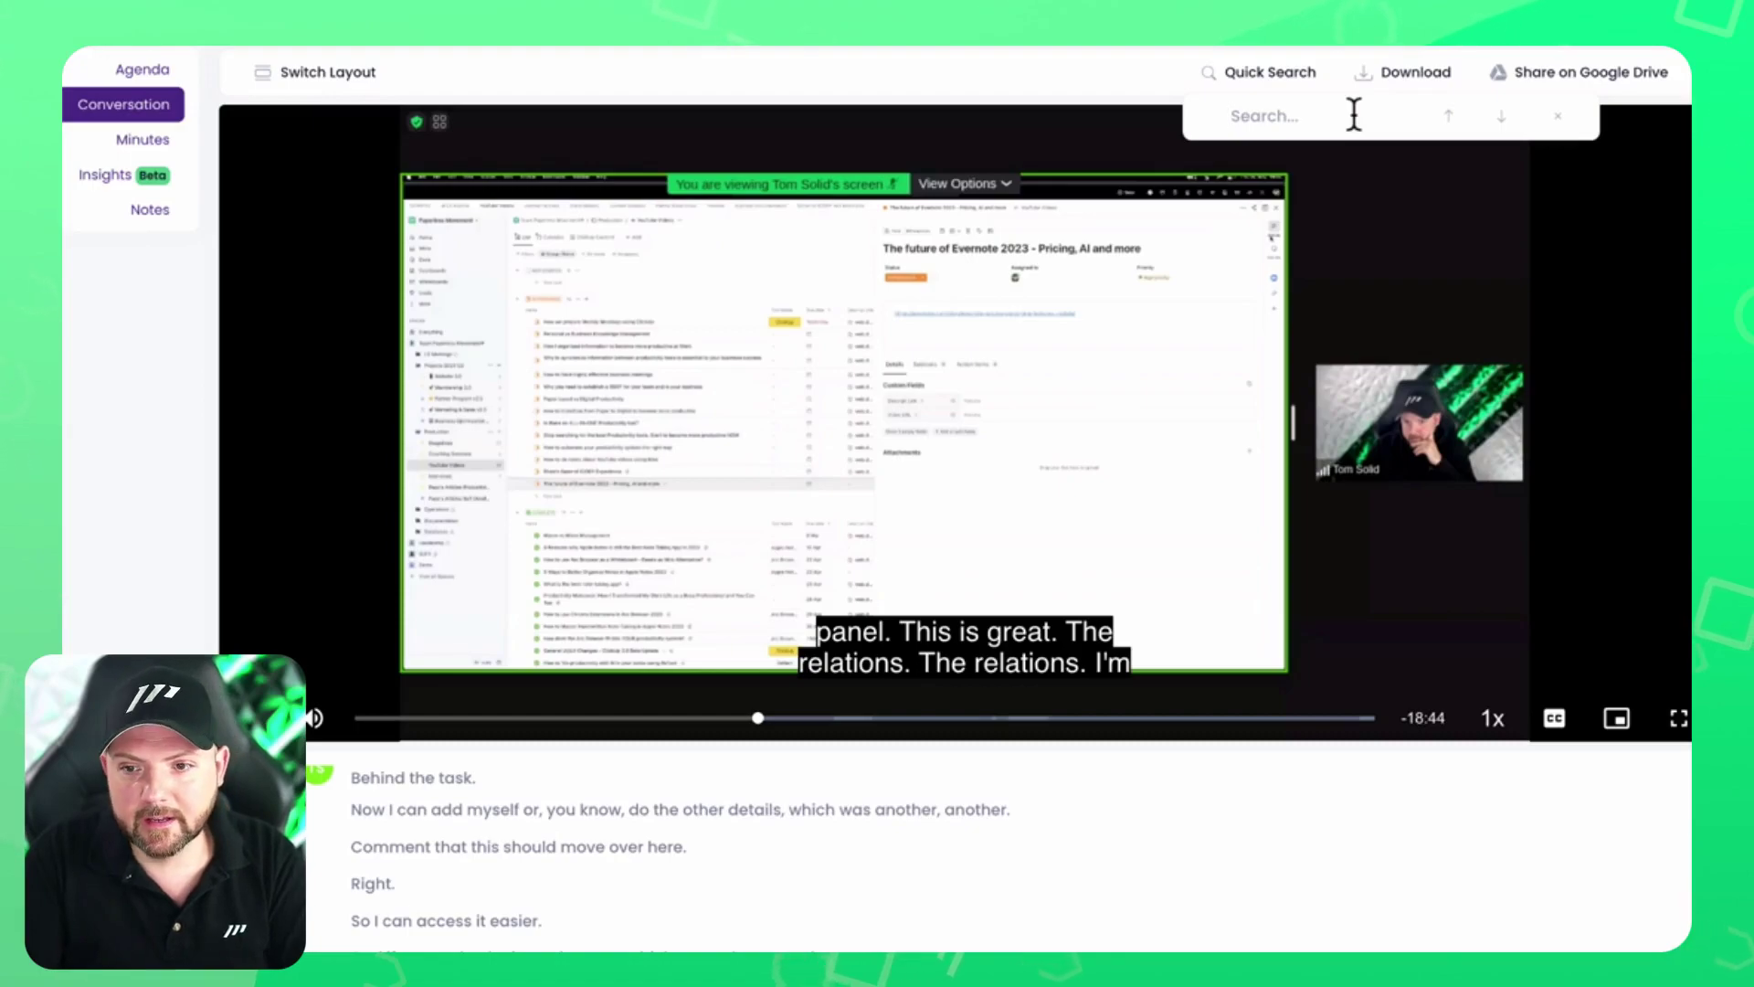
{"action": "type", "text": "task"}
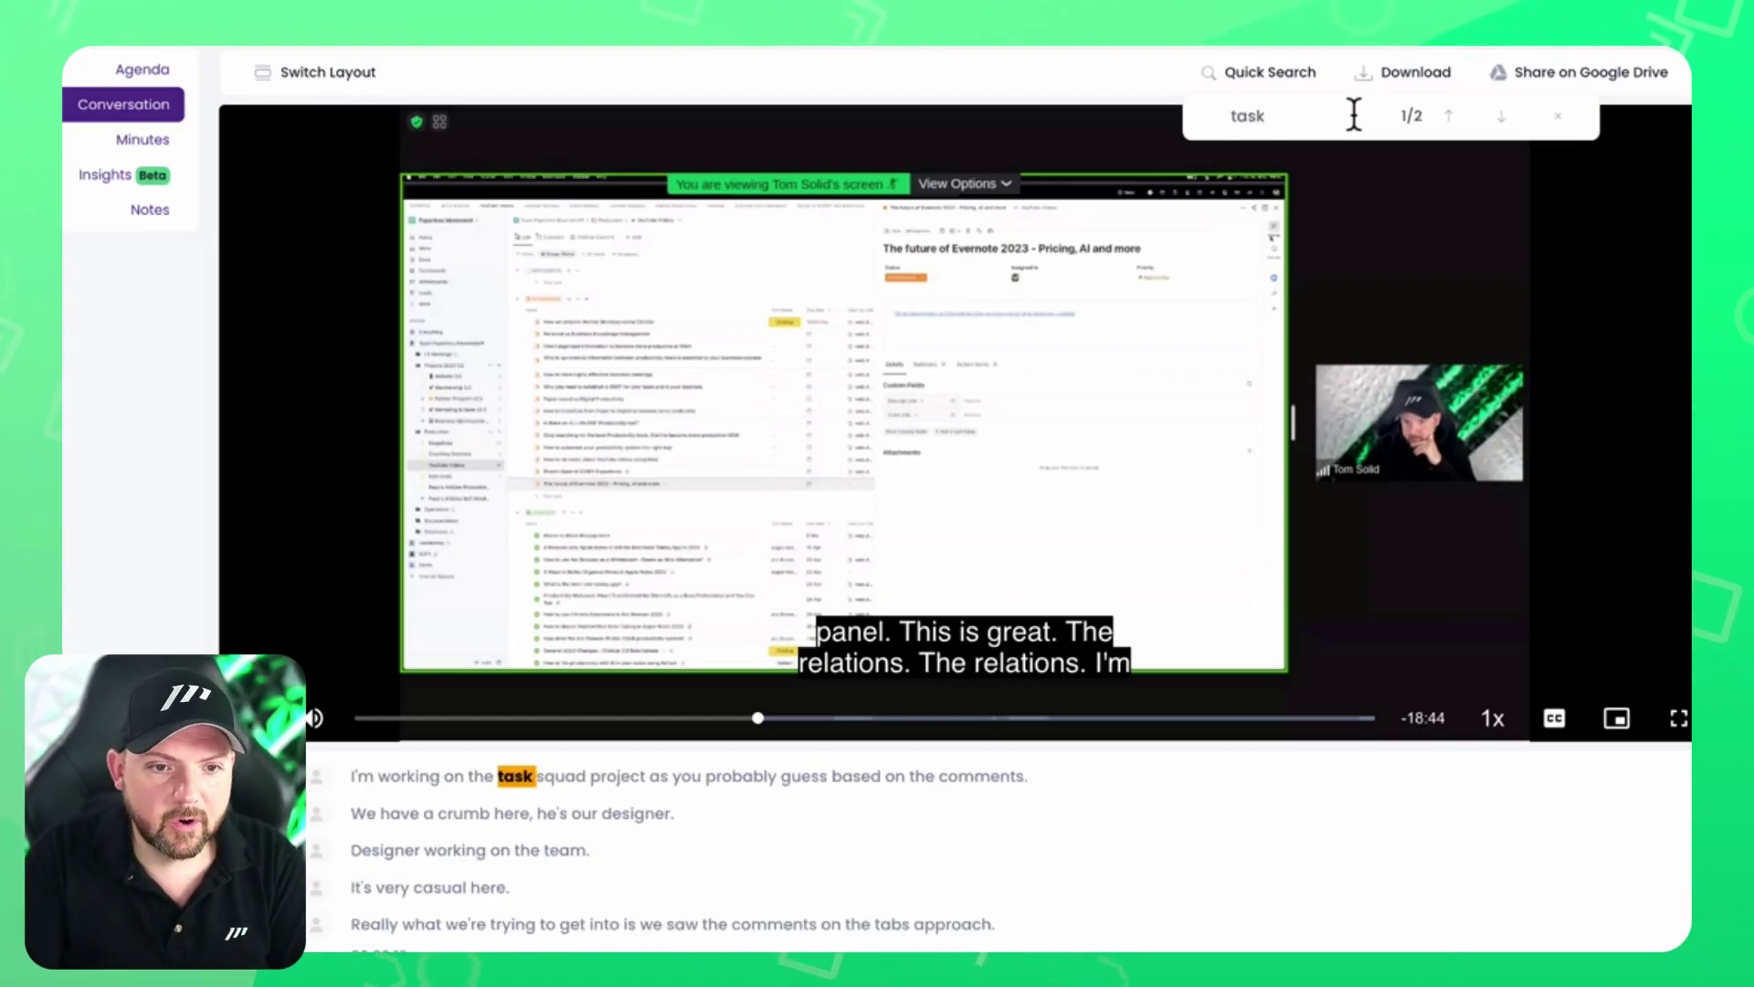
{"action": "key", "text": "Return"}
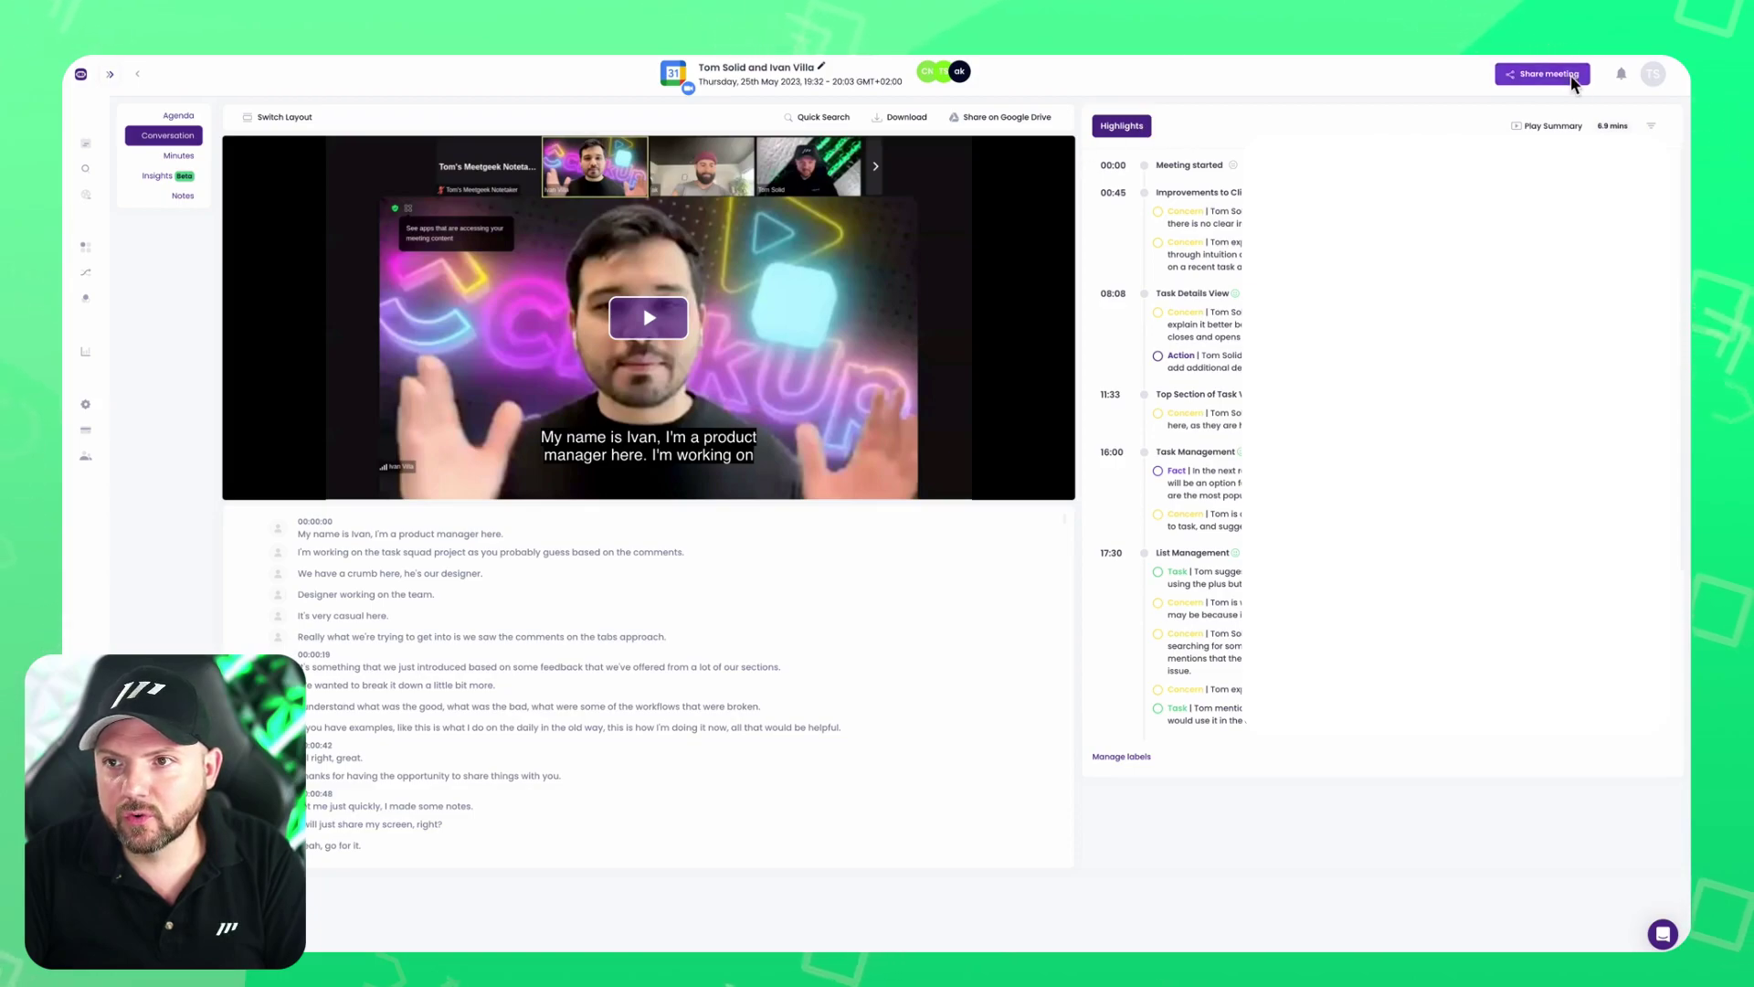
- View the e-mailed meeting minutes, then the meeting insights and scores
{"action": "left_click", "coordinate": [178, 157]}
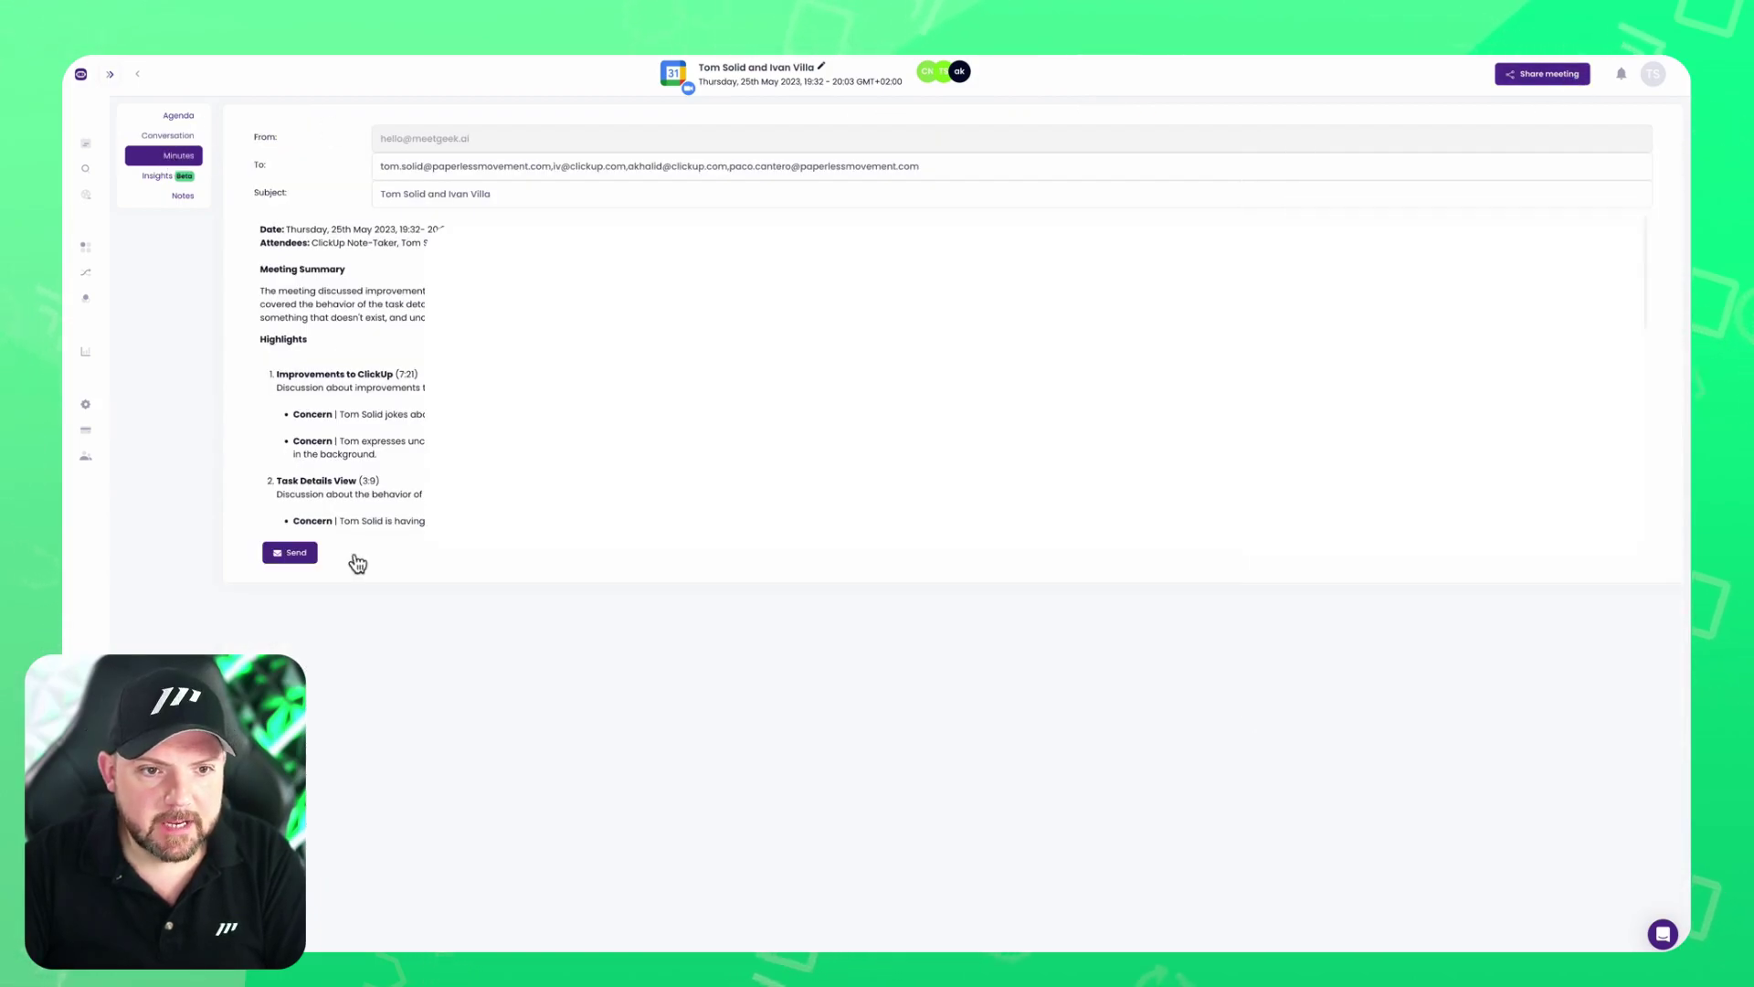
{"action": "left_click", "coordinate": [277, 445]}
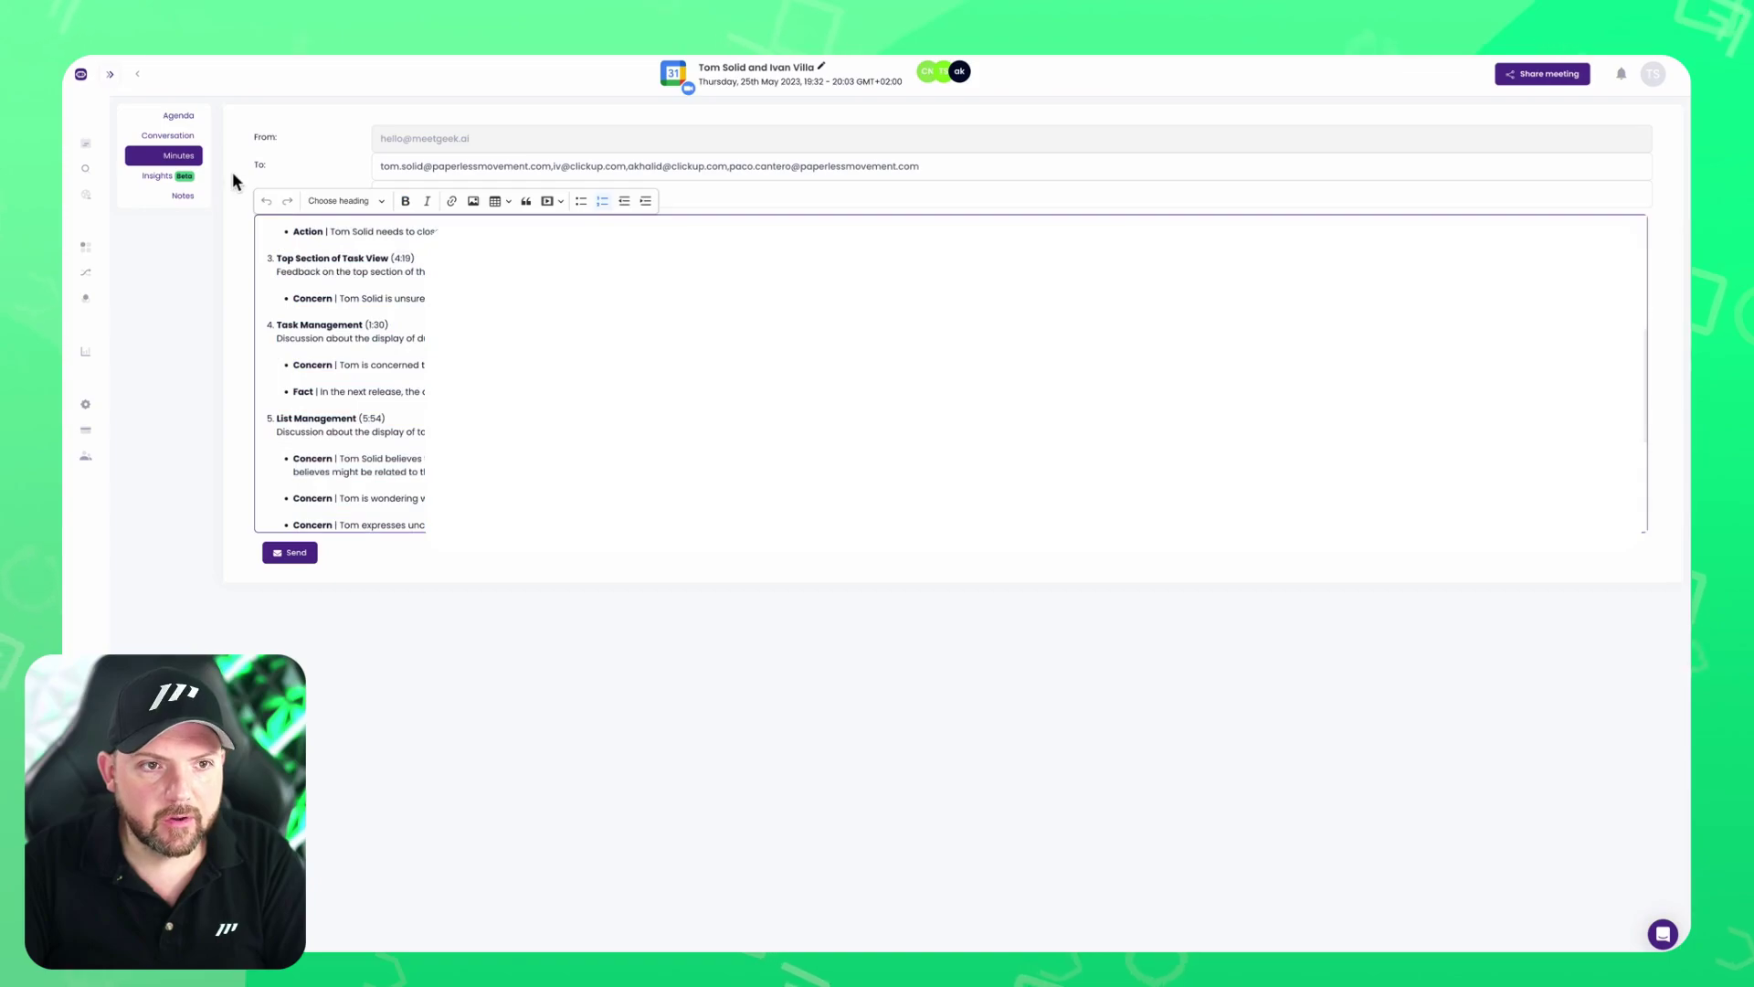
{"action": "left_click", "coordinate": [154, 176]}
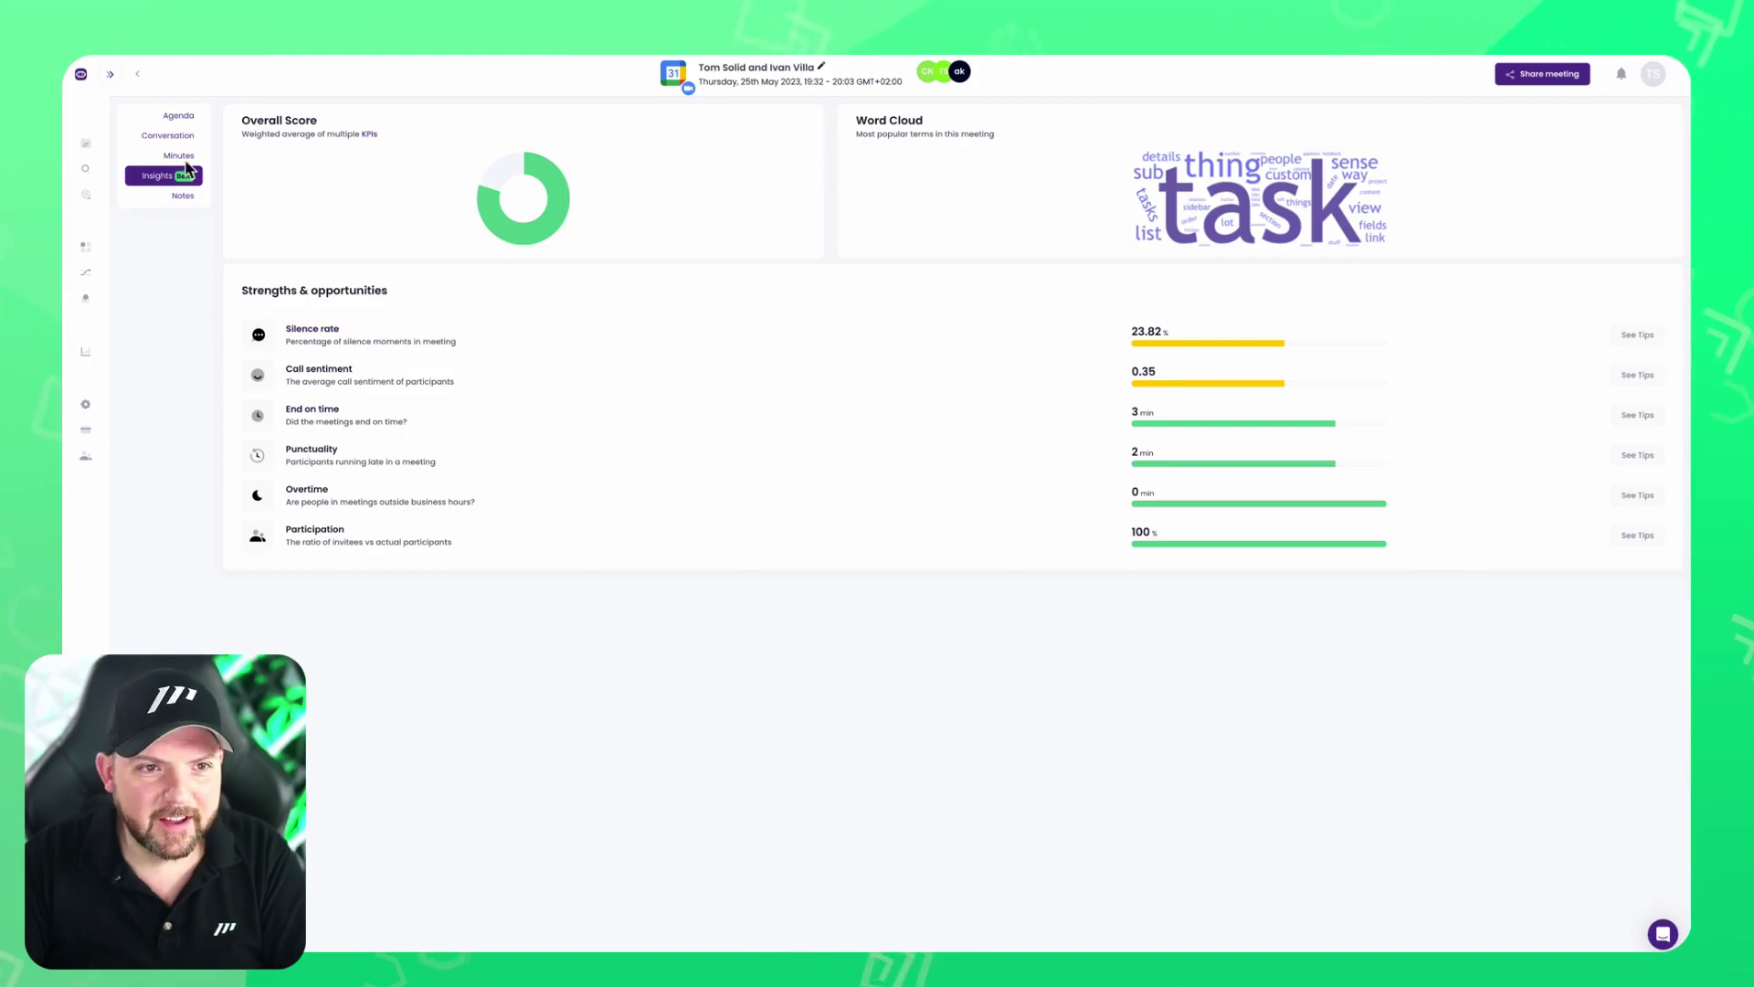
- Check the empty meeting notes, then show the Task View 3.0 Beta Chat agenda
{"action": "left_click", "coordinate": [183, 195]}
{"action": "left_click", "coordinate": [262, 137]}
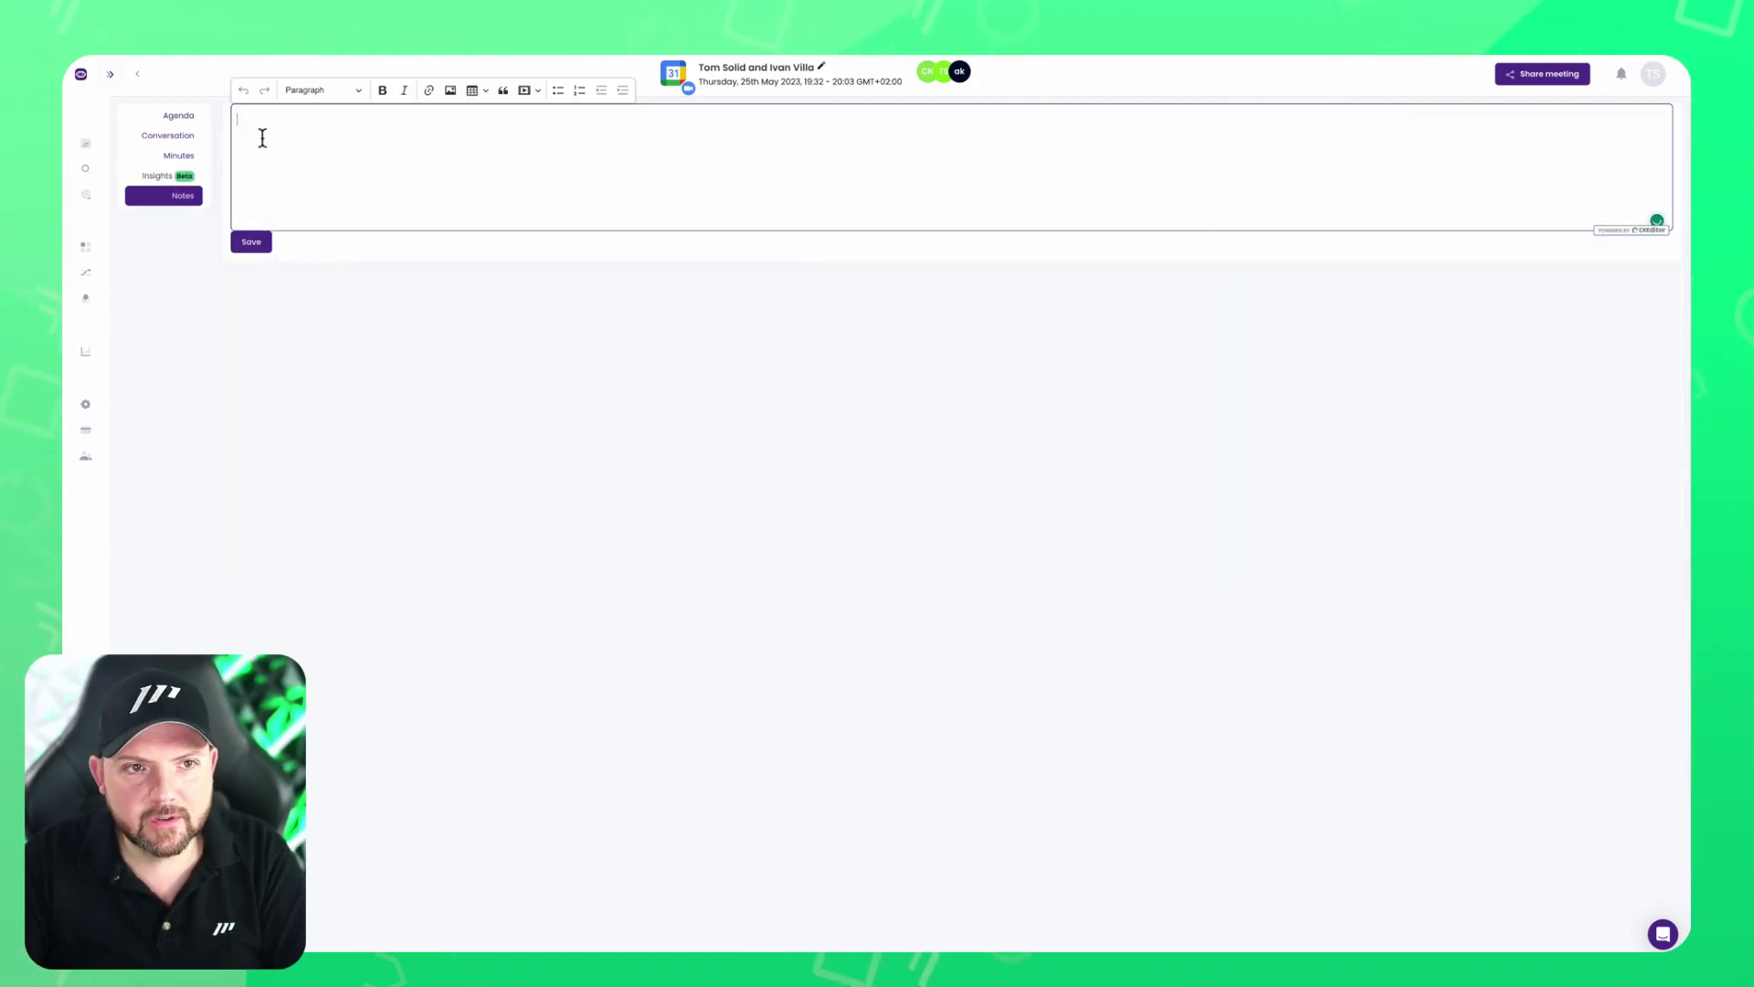
{"action": "left_click", "coordinate": [176, 116]}
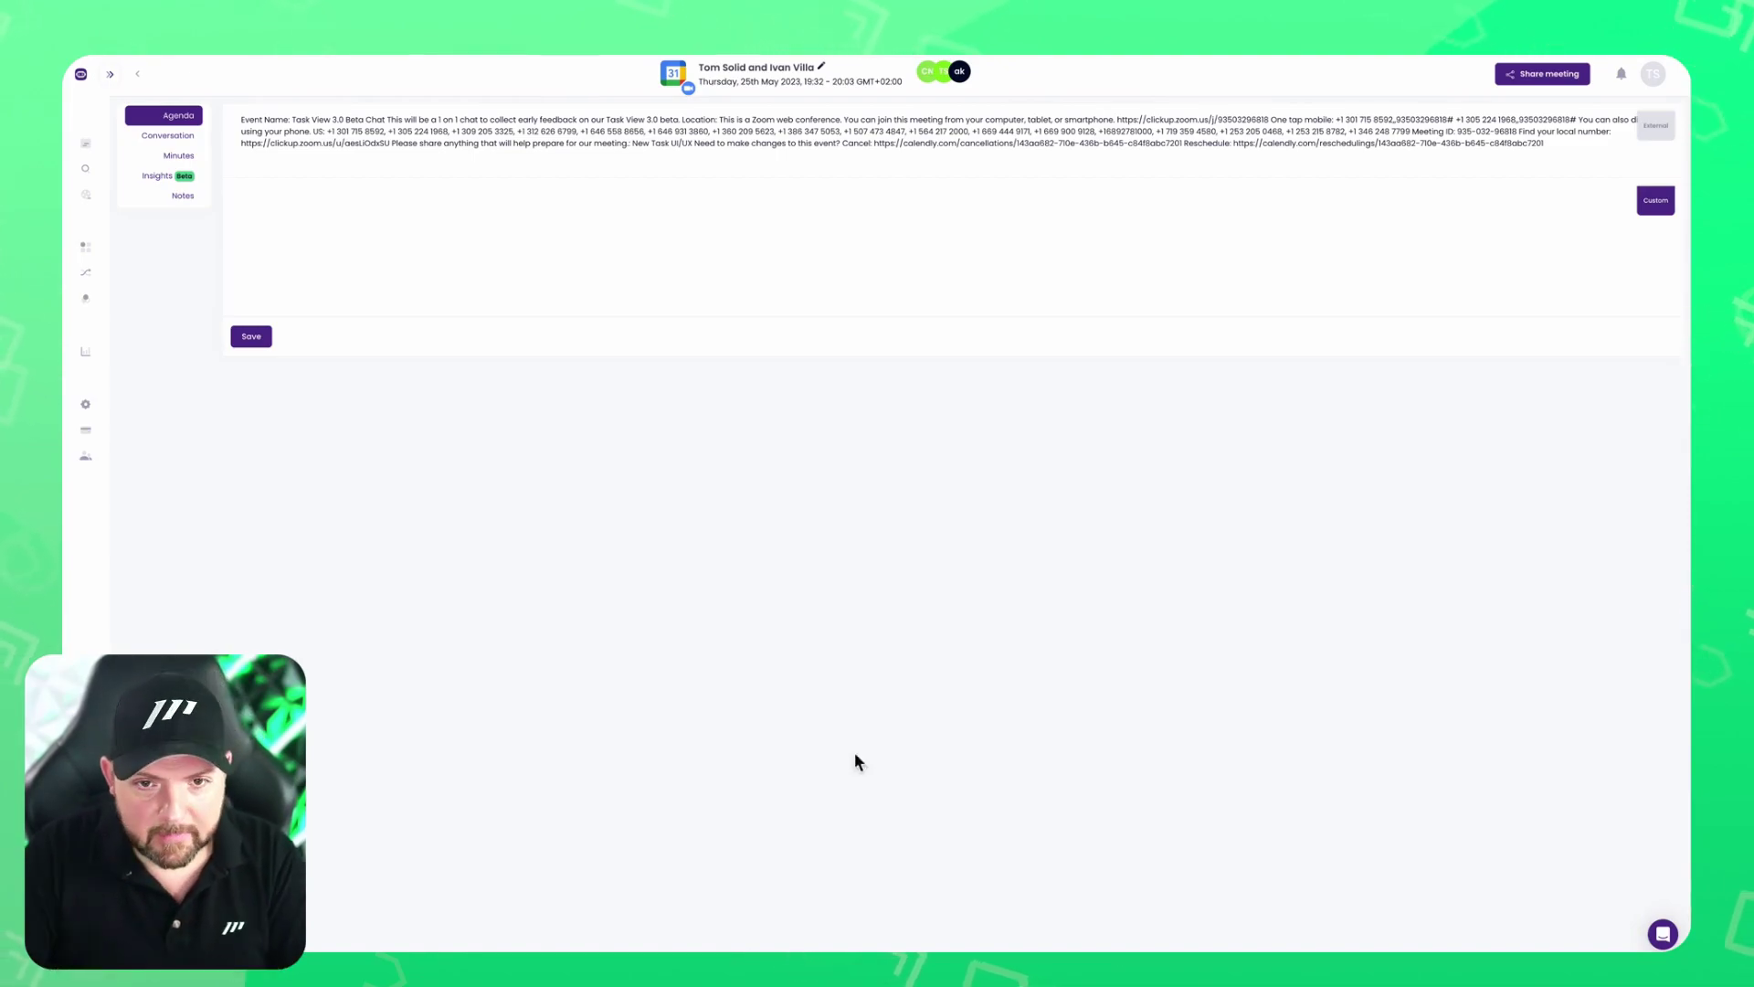
- In Mem, open the meeting-minutes note from the chat answer's source card
{"action": "left_click", "coordinate": [154, 123]}
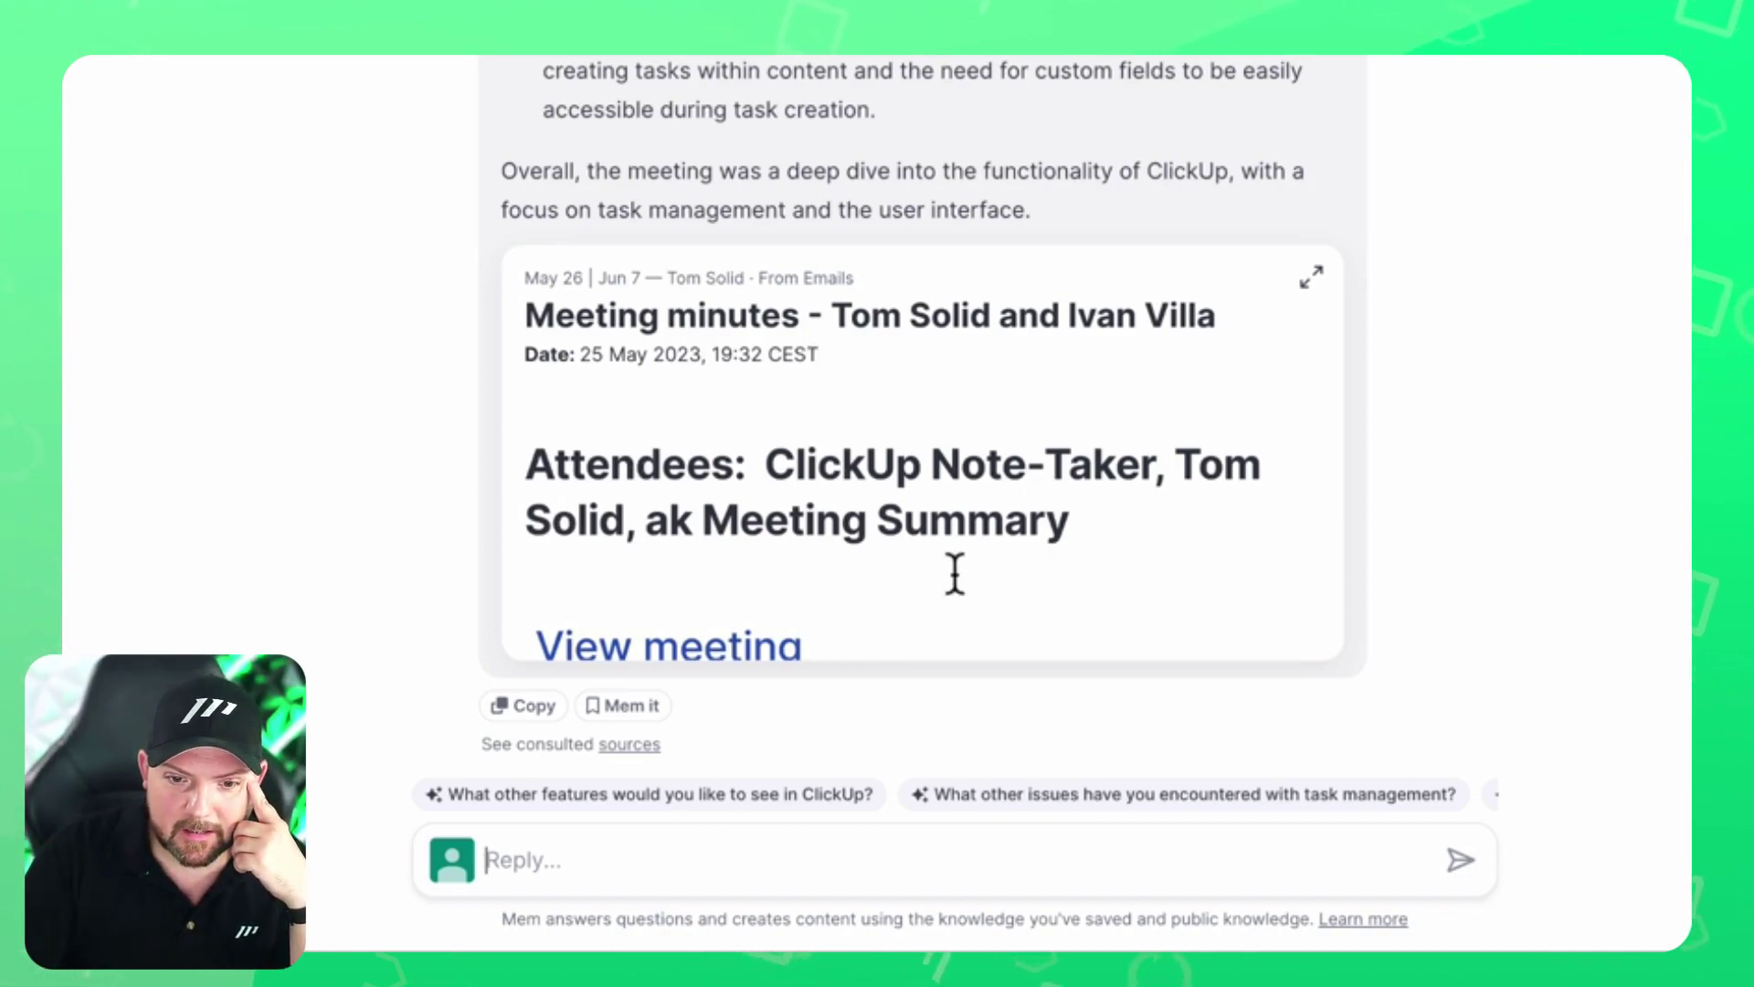
{"action": "triple_click", "coordinate": [1143, 97]}
{"action": "left_click", "coordinate": [1137, 92]}
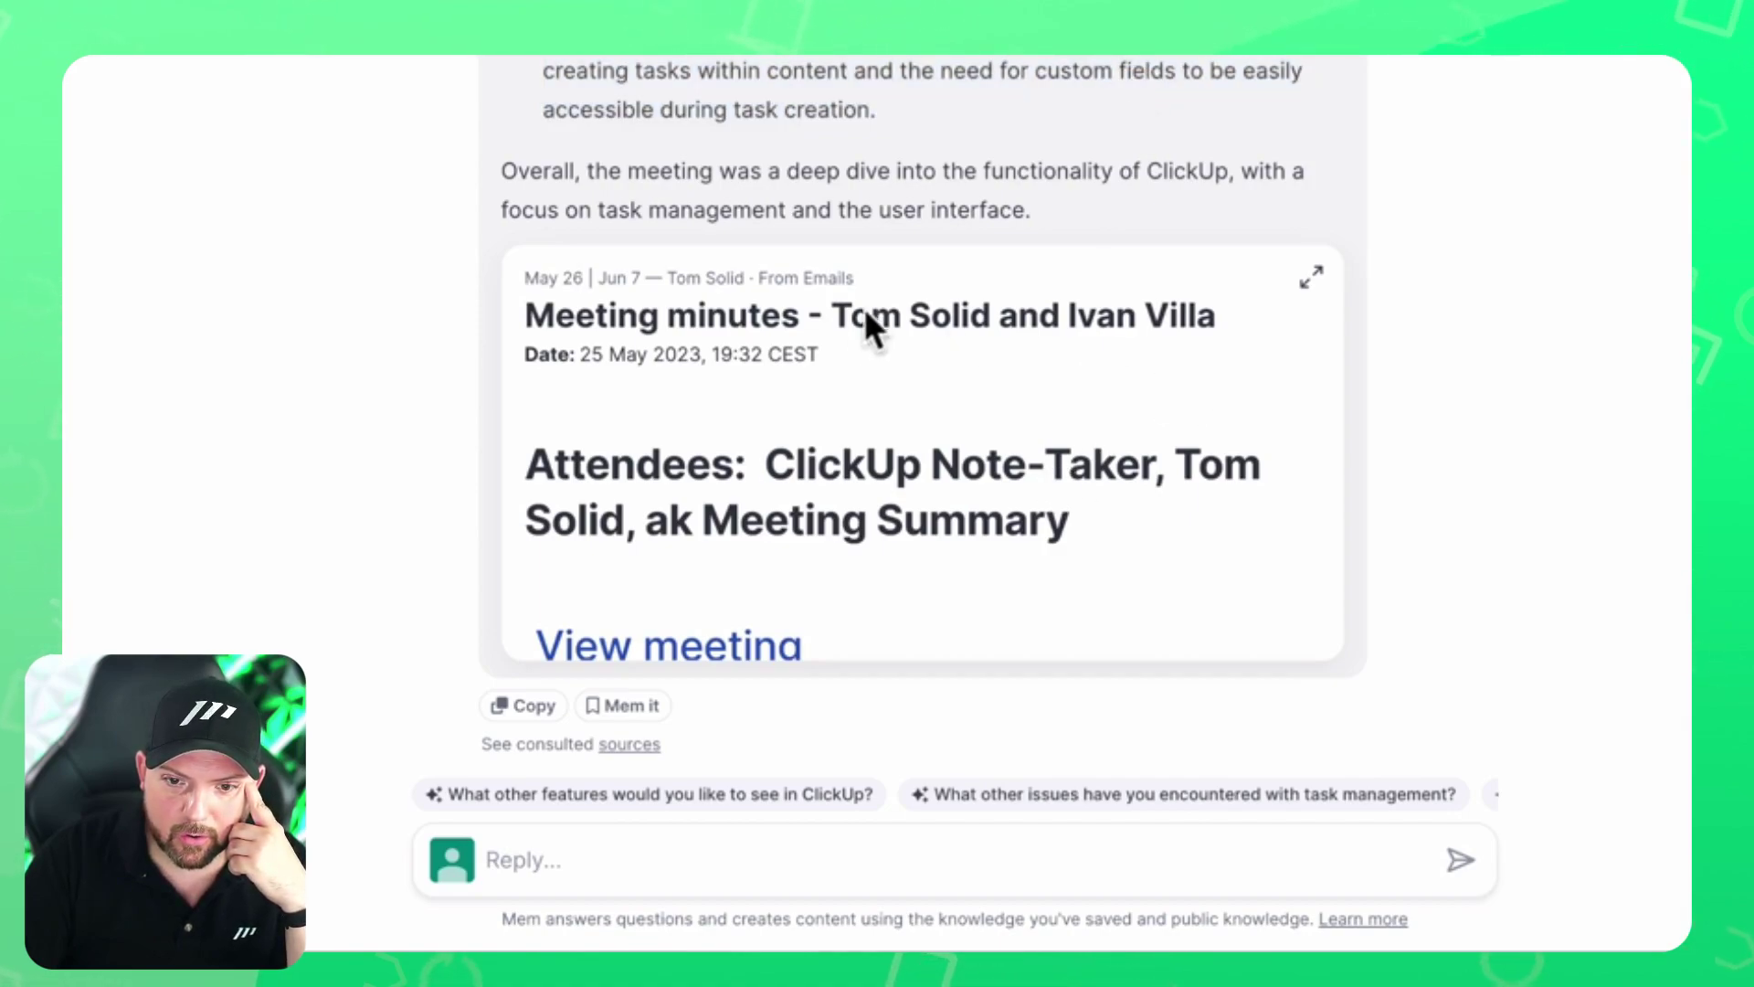
{"action": "left_click", "coordinate": [629, 279]}
{"action": "scroll", "coordinate": [842, 353], "scroll_direction": "down", "scroll_amount": 15}
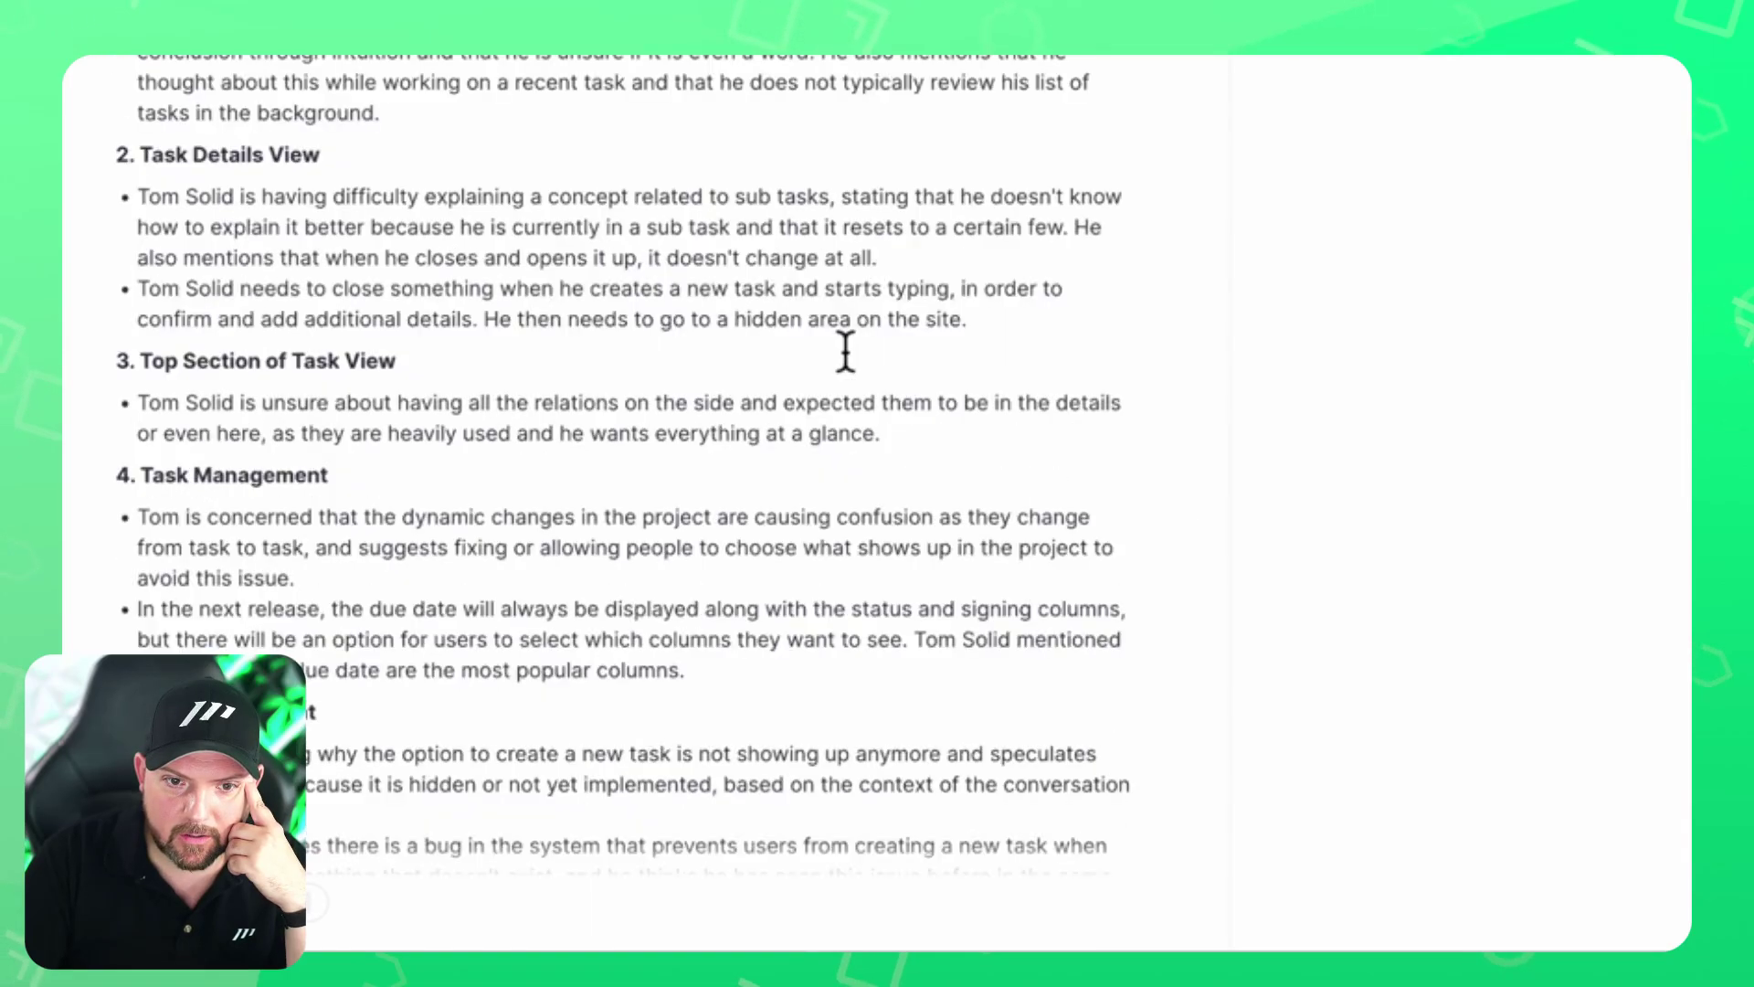
{"action": "scroll", "coordinate": [692, 384], "scroll_direction": "up", "scroll_amount": 15}
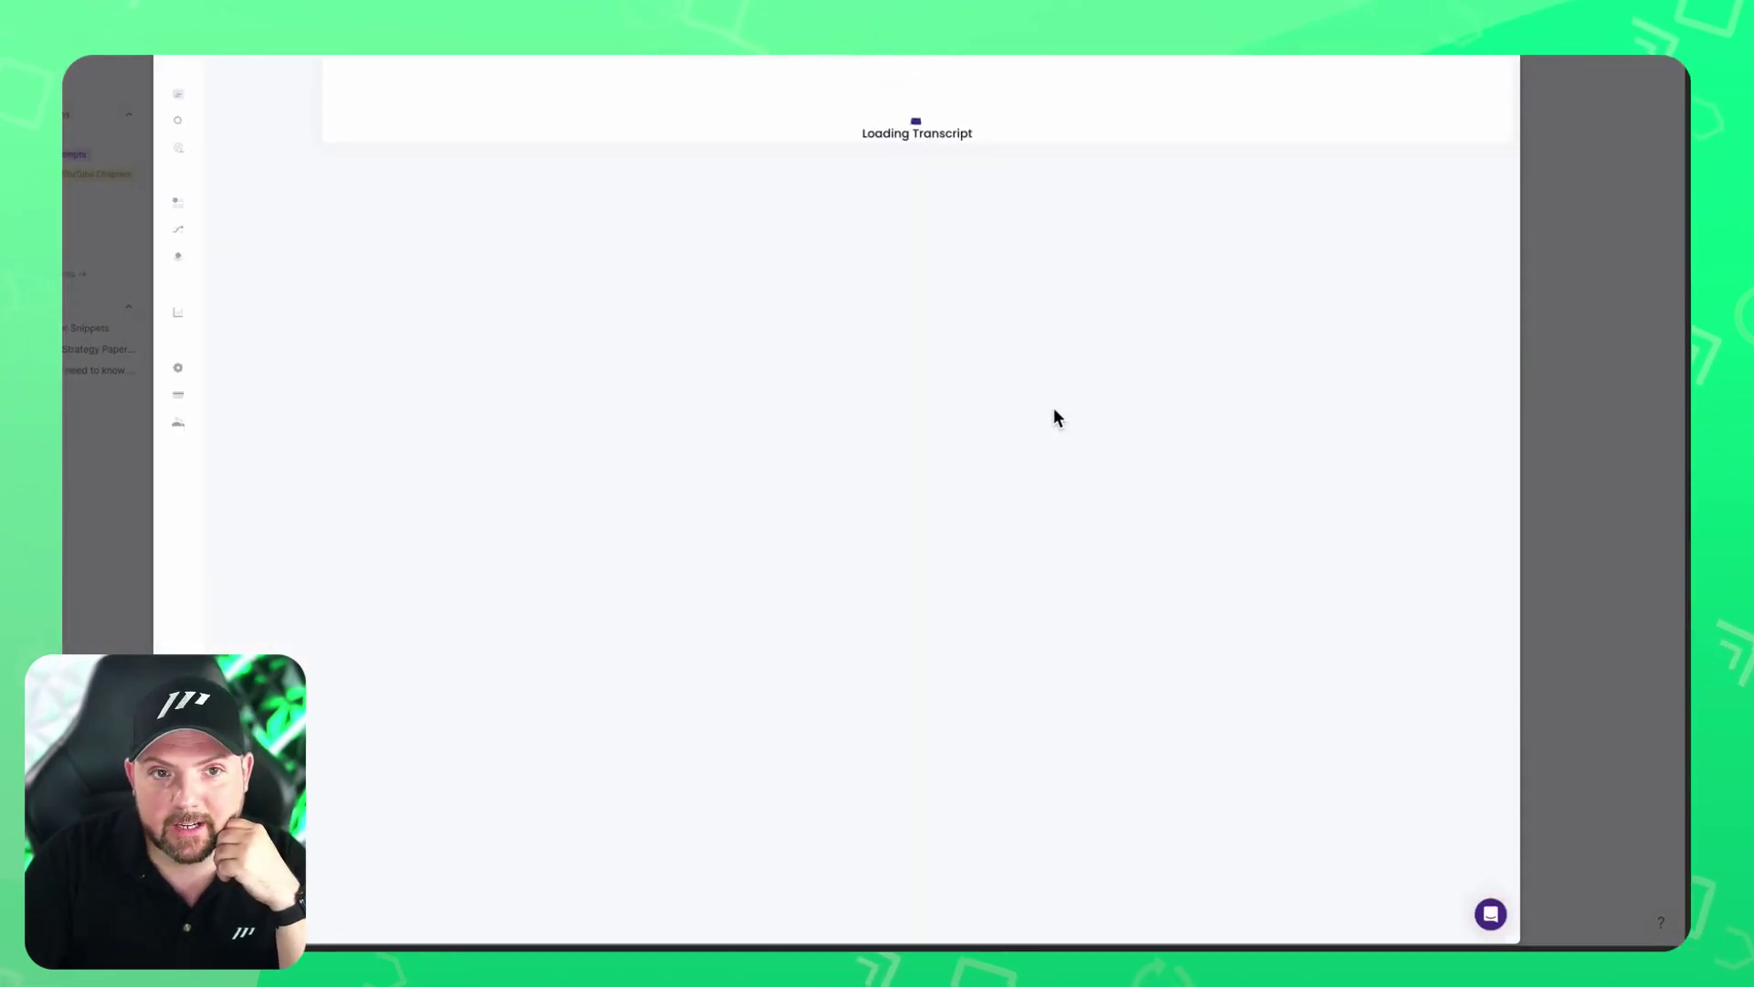
- Dismiss the MeetGeek recording overlay to return to the Mem minutes note
{"action": "left_click", "coordinate": [1591, 245]}
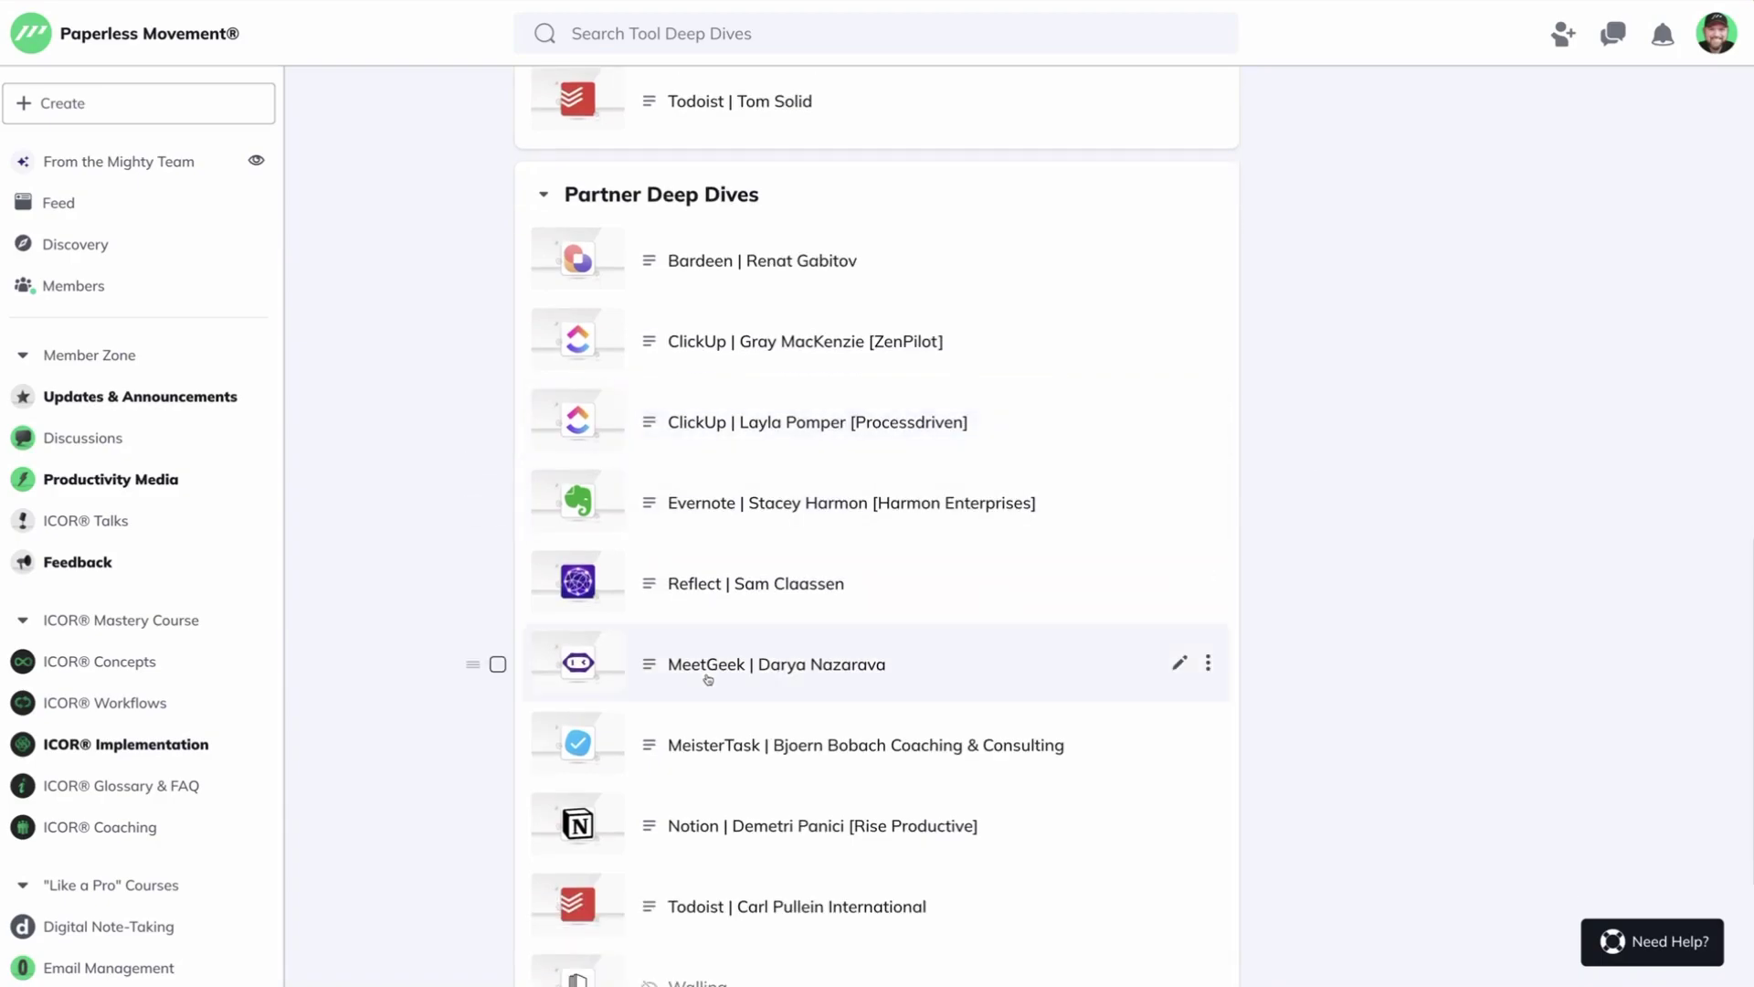
- Open the MeetGeek post from the Partner Deep Dives list and start its video
{"action": "left_click", "coordinate": [867, 675]}
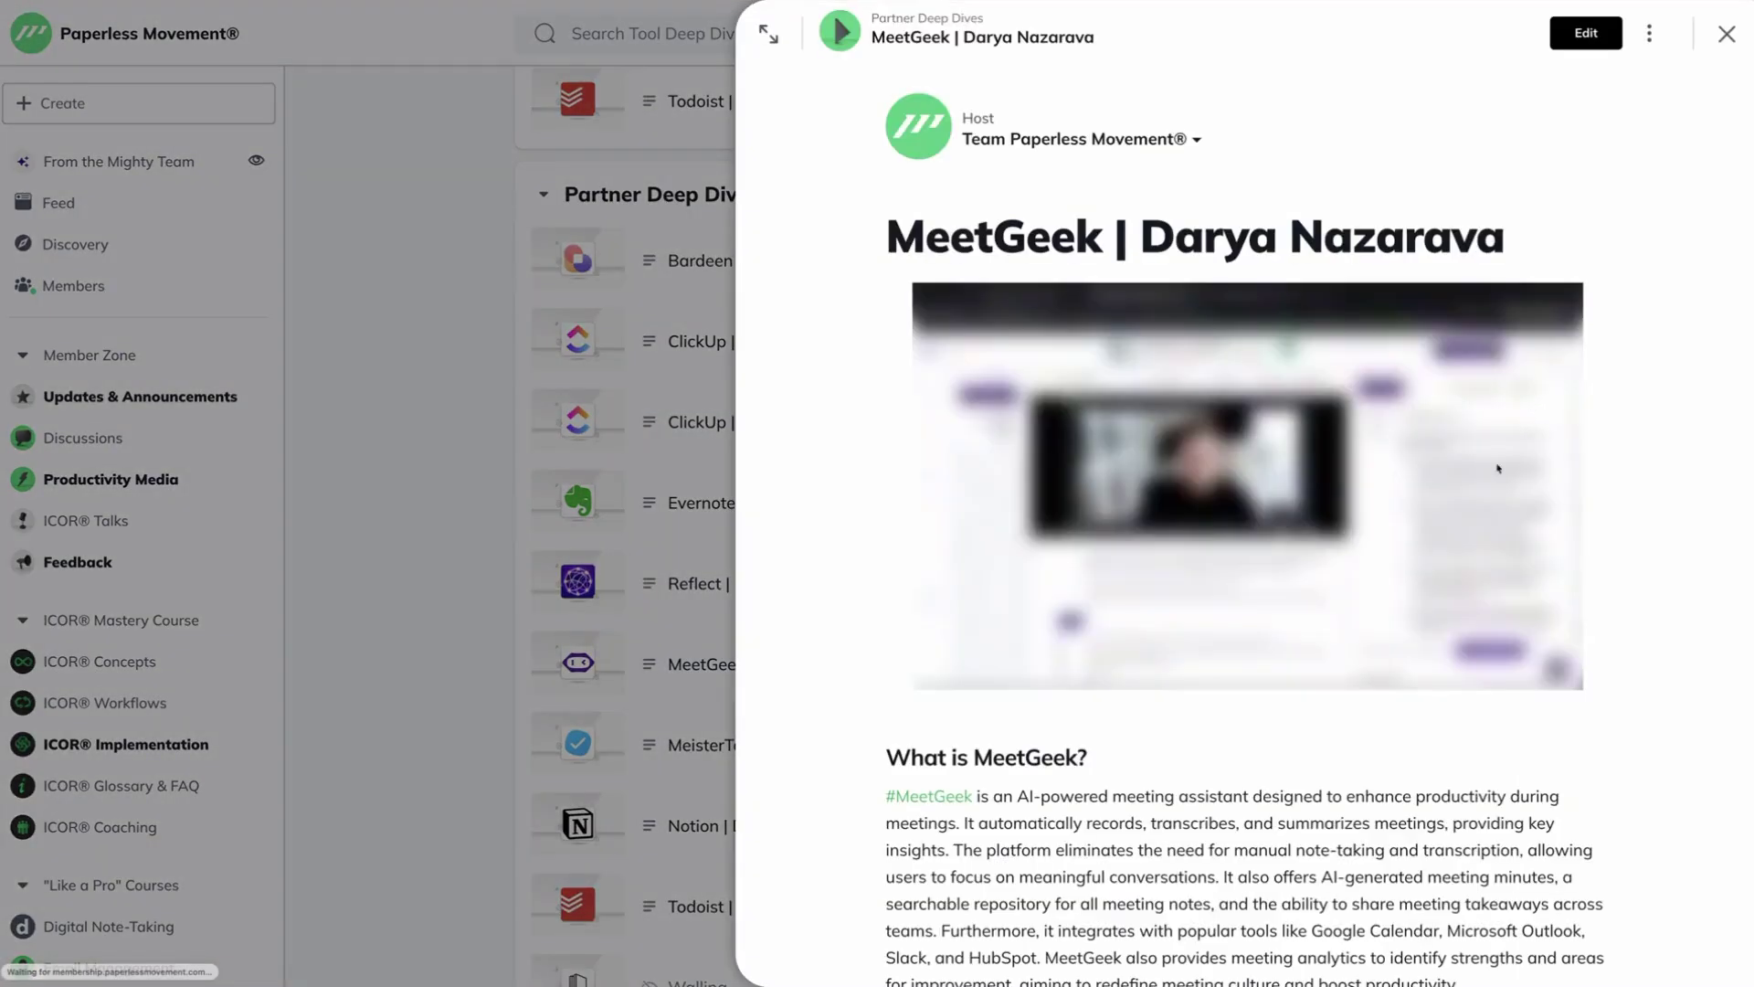
{"action": "scroll", "coordinate": [1498, 468], "scroll_direction": "down", "scroll_amount": 2}
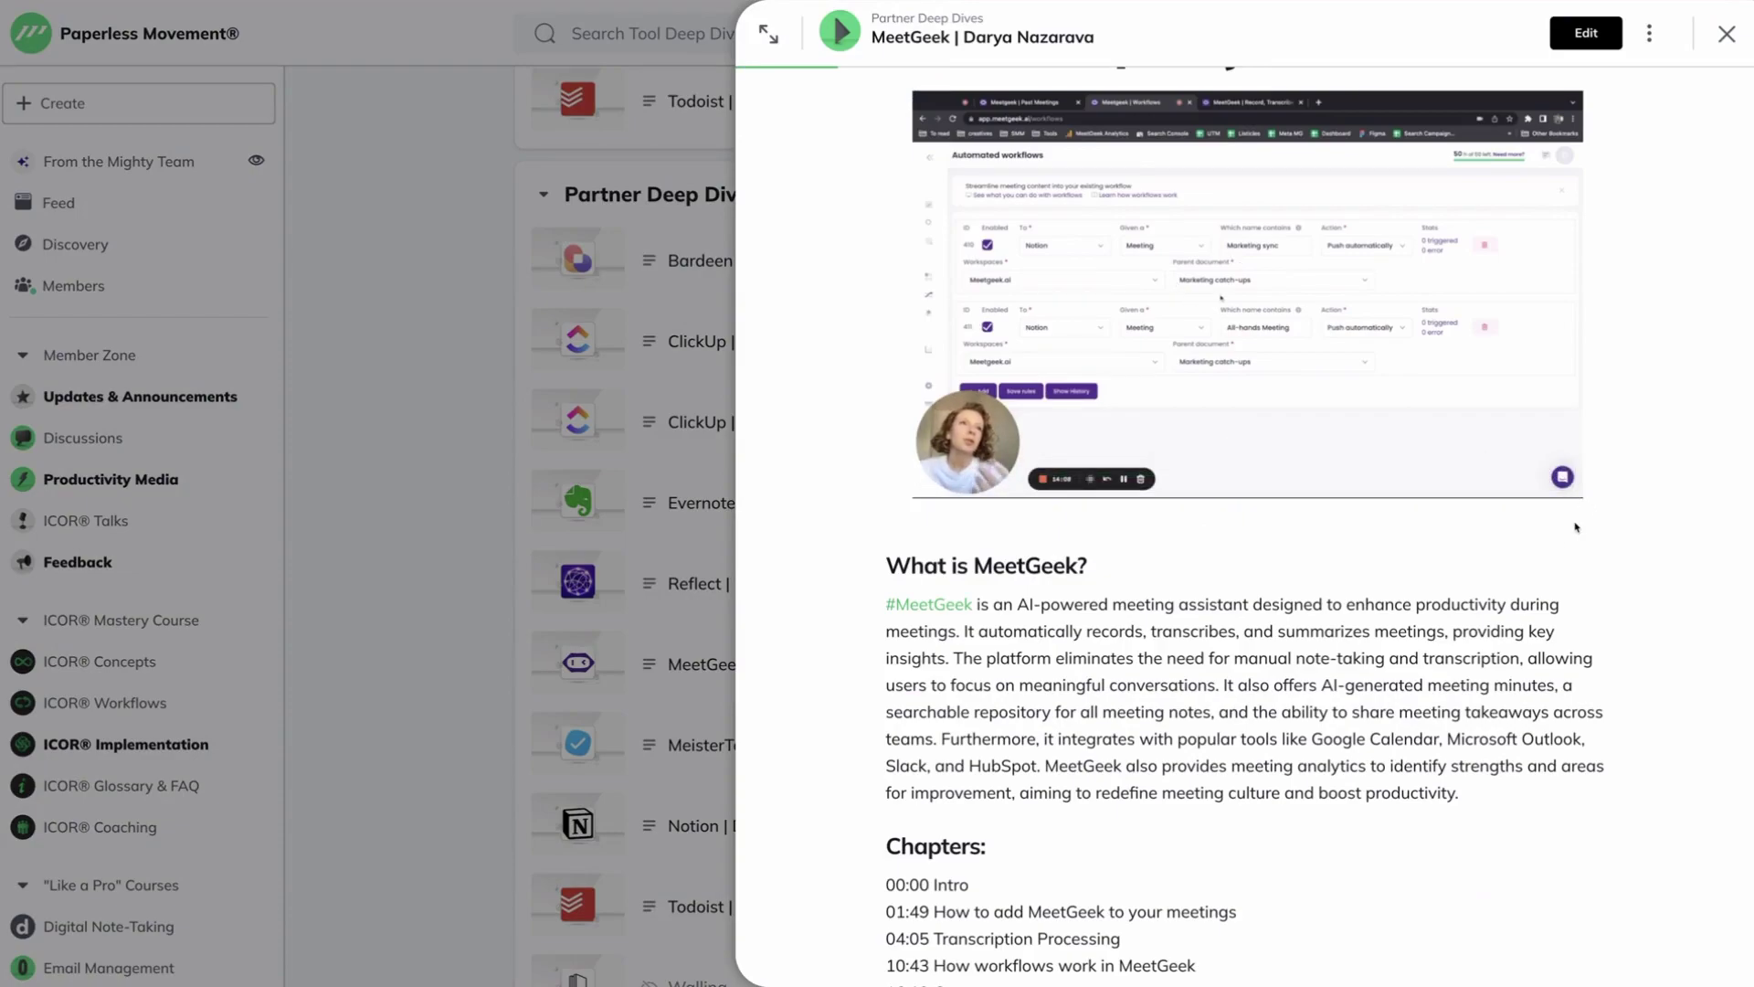
{"action": "mouse_move", "coordinate": [1278, 261]}
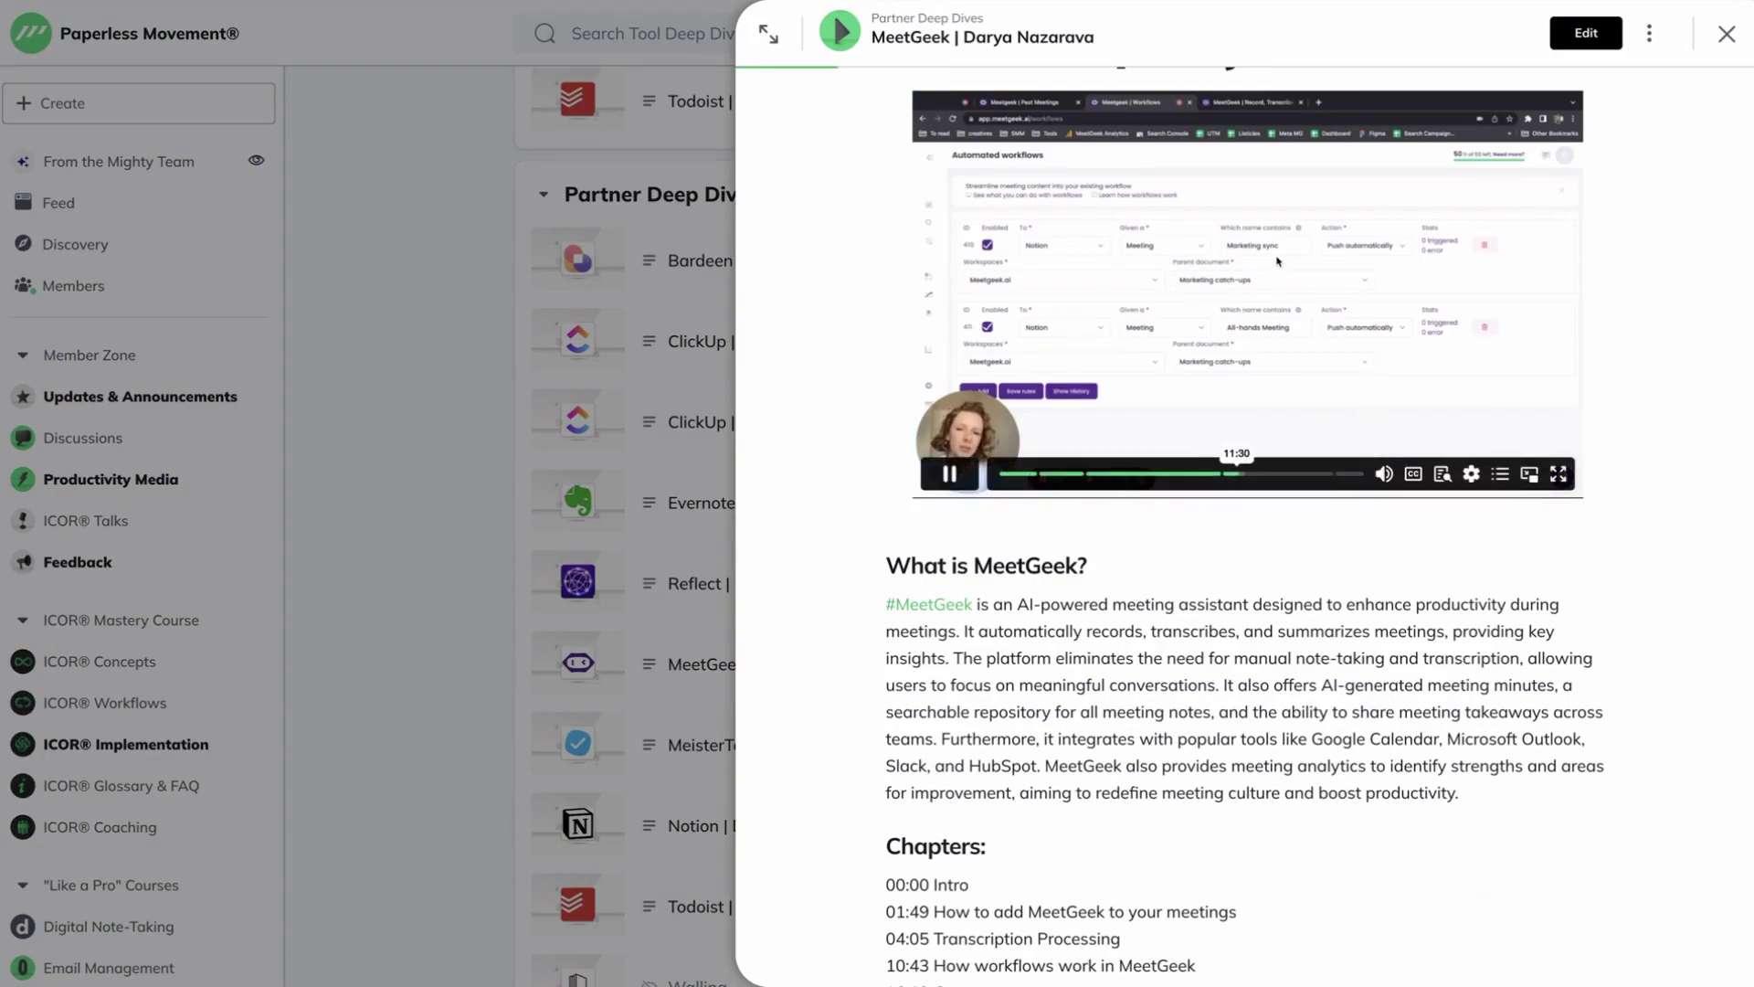